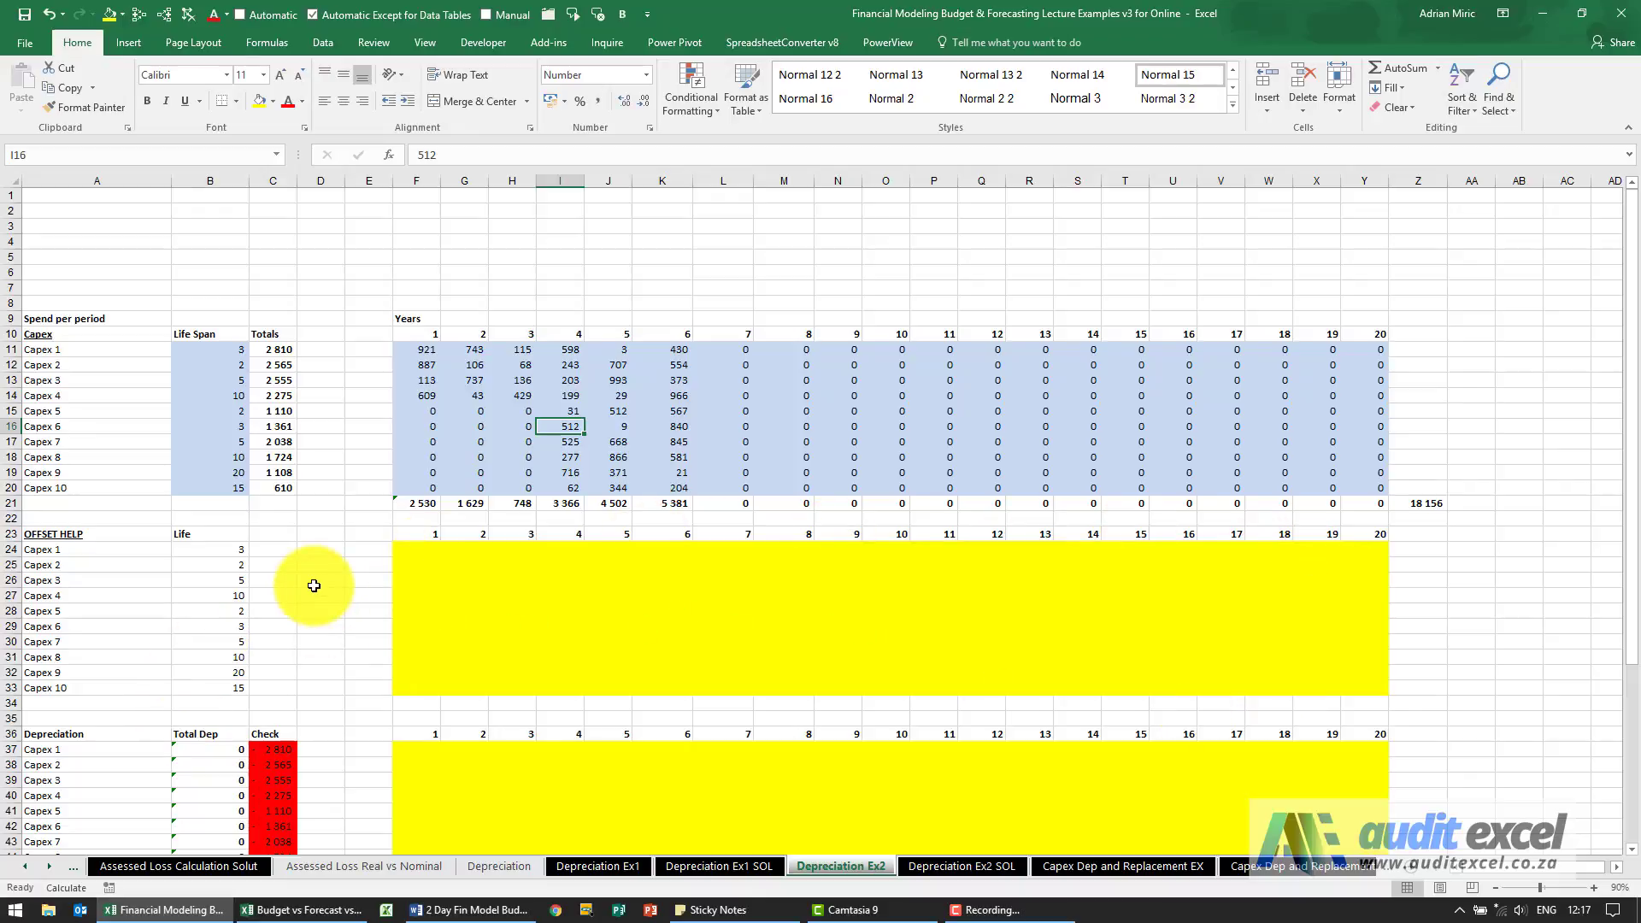
- Check the Capex life values in B24 and B25, tracing where column B's lives are linked from
click(213, 547)
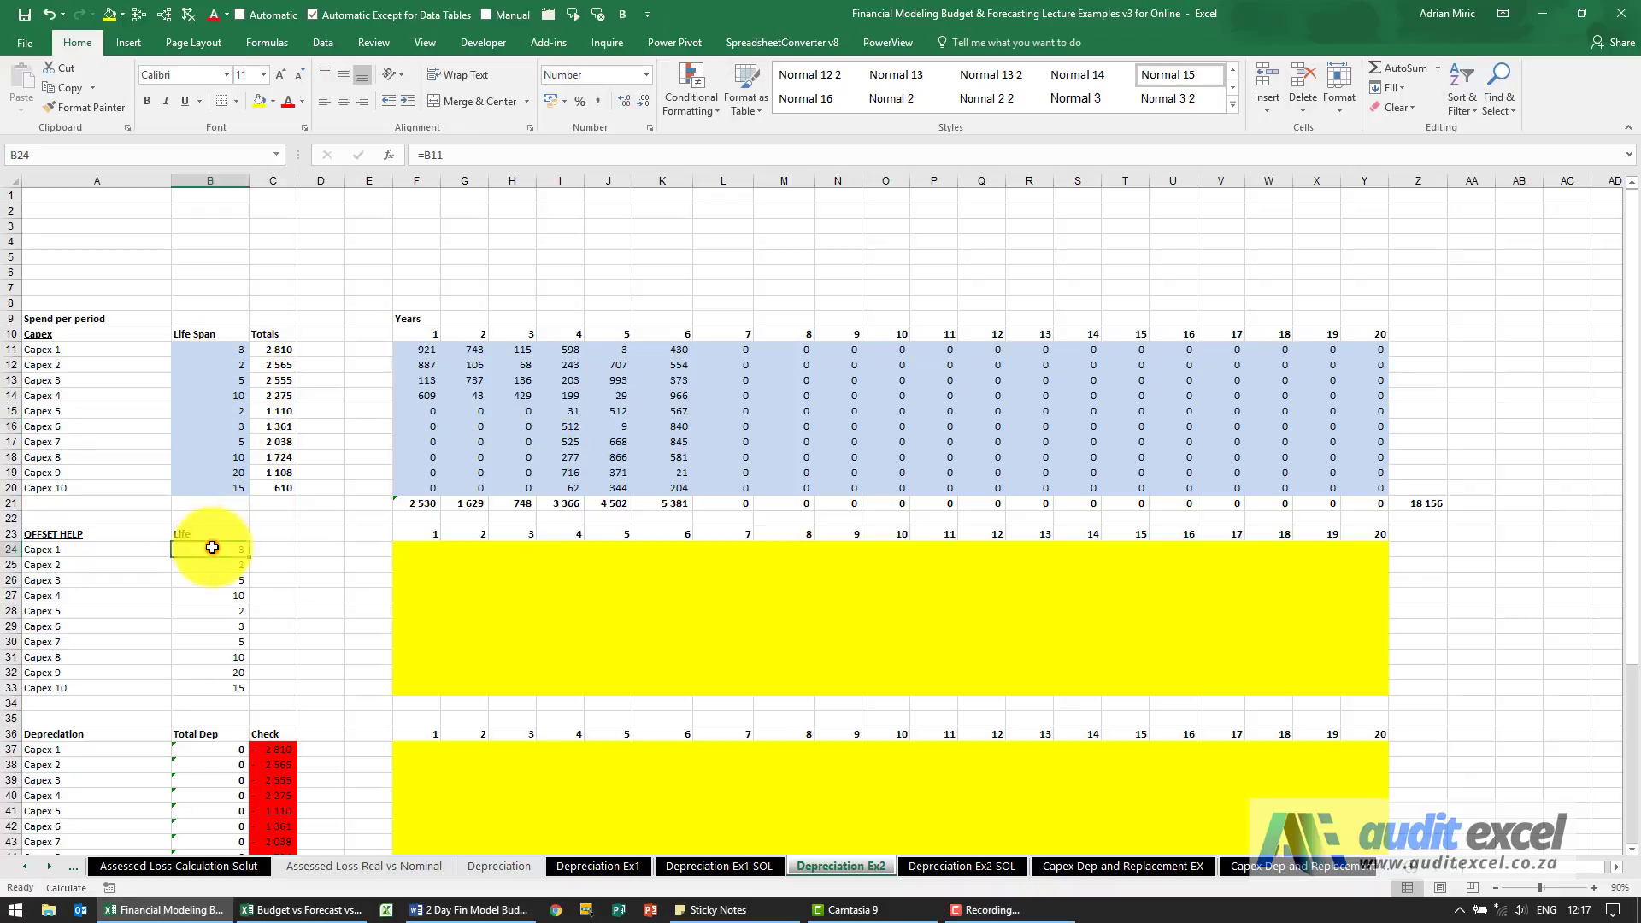
key(Down)
click(136, 15)
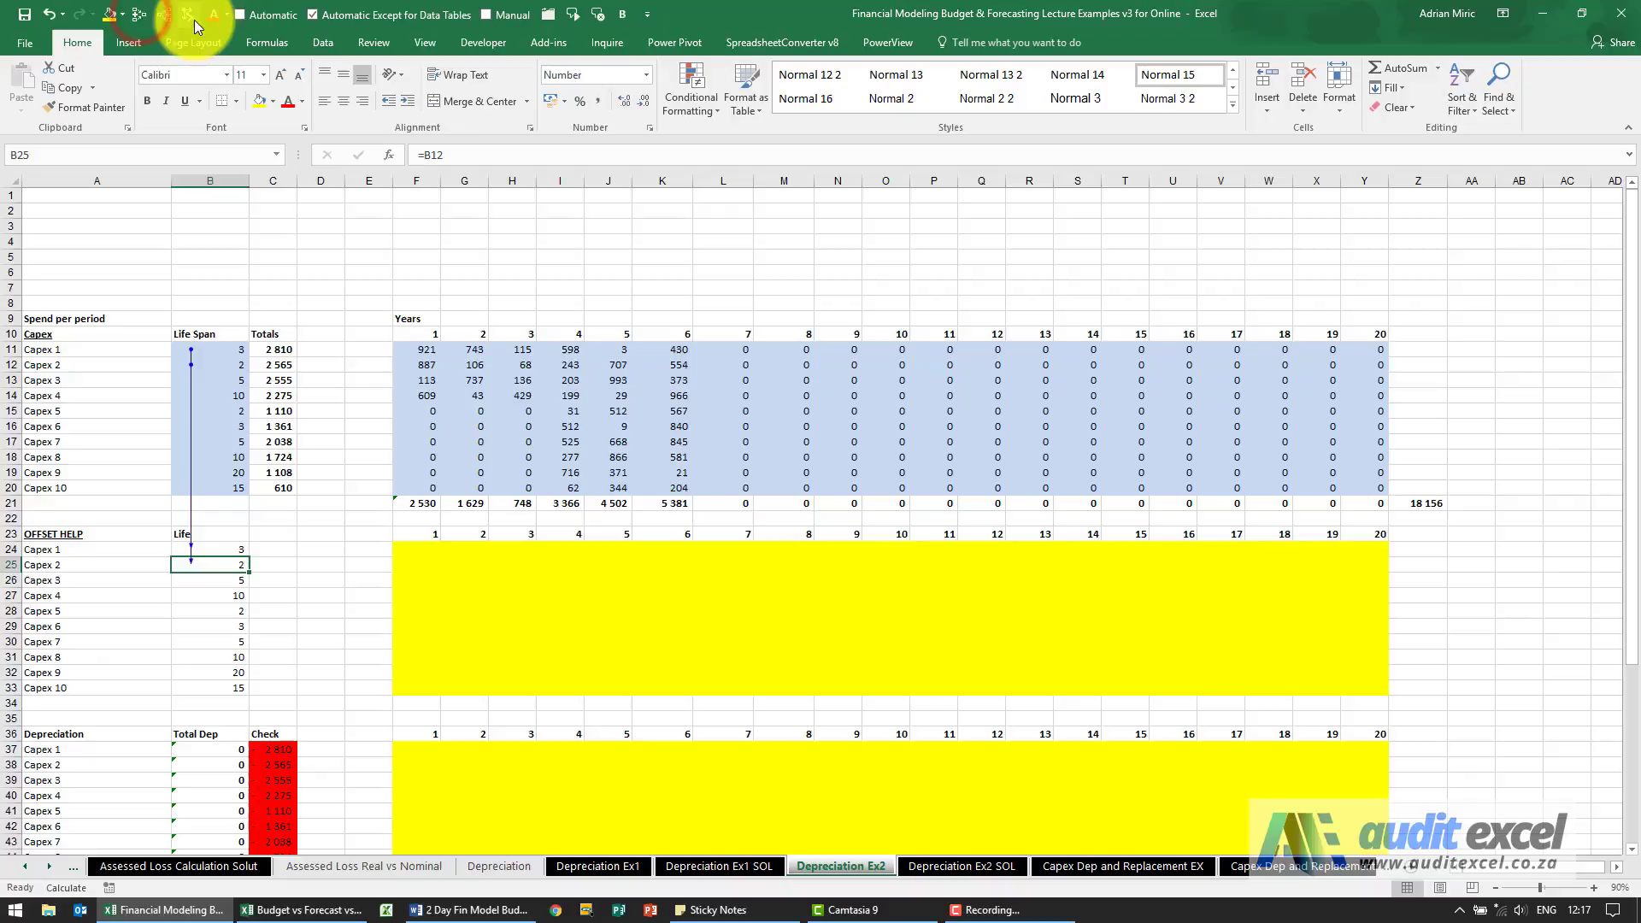
click(198, 17)
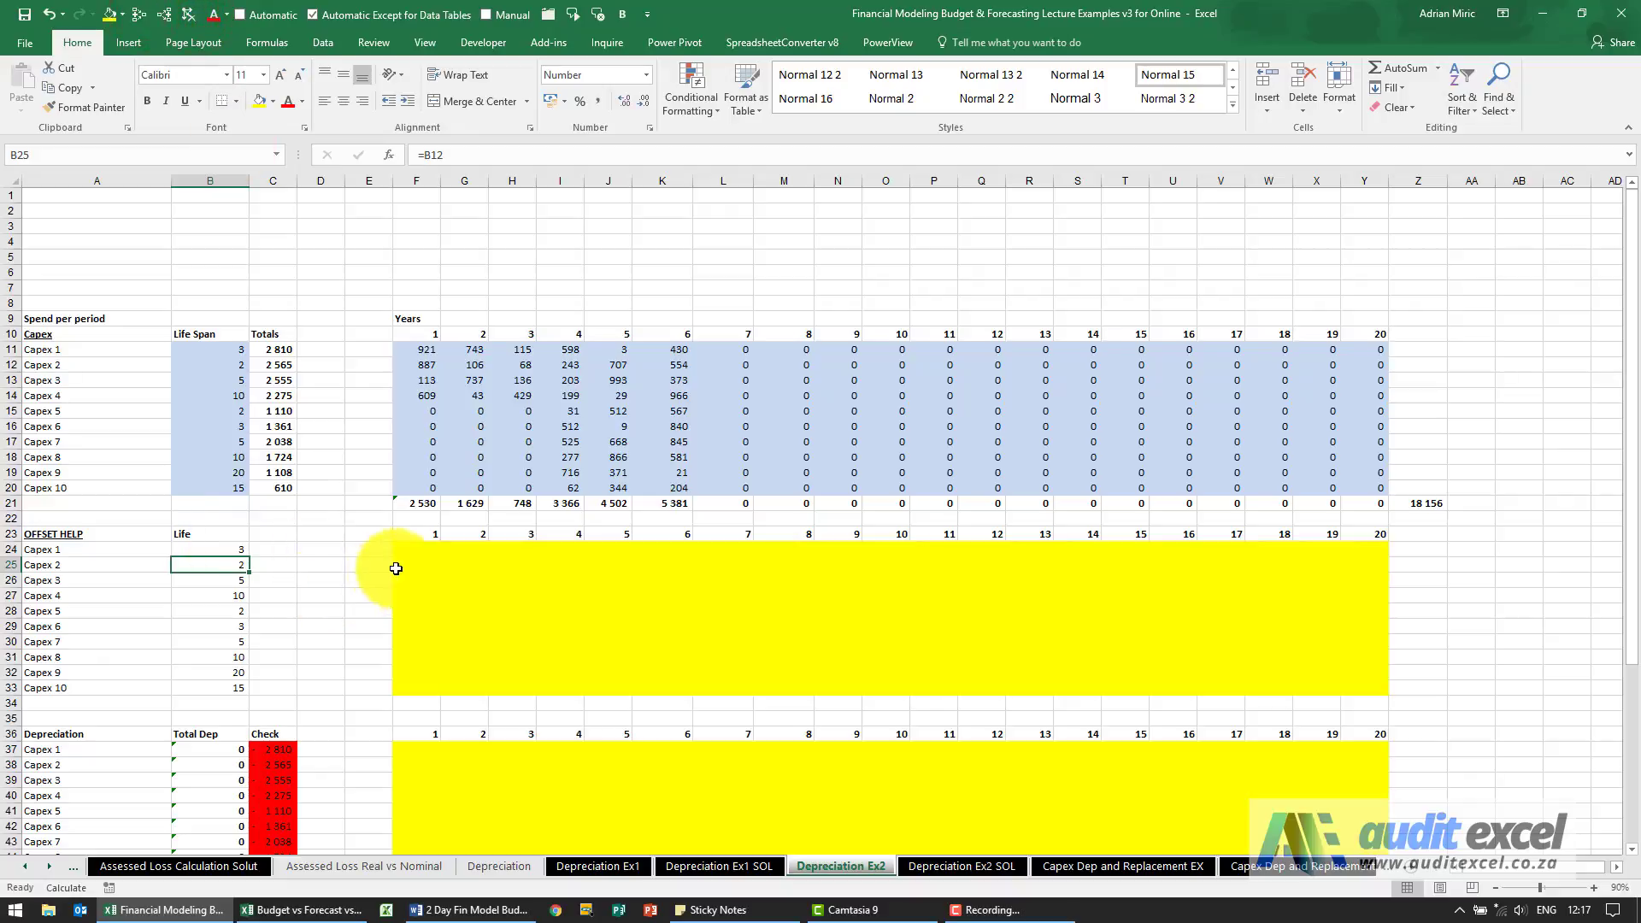
click(416, 552)
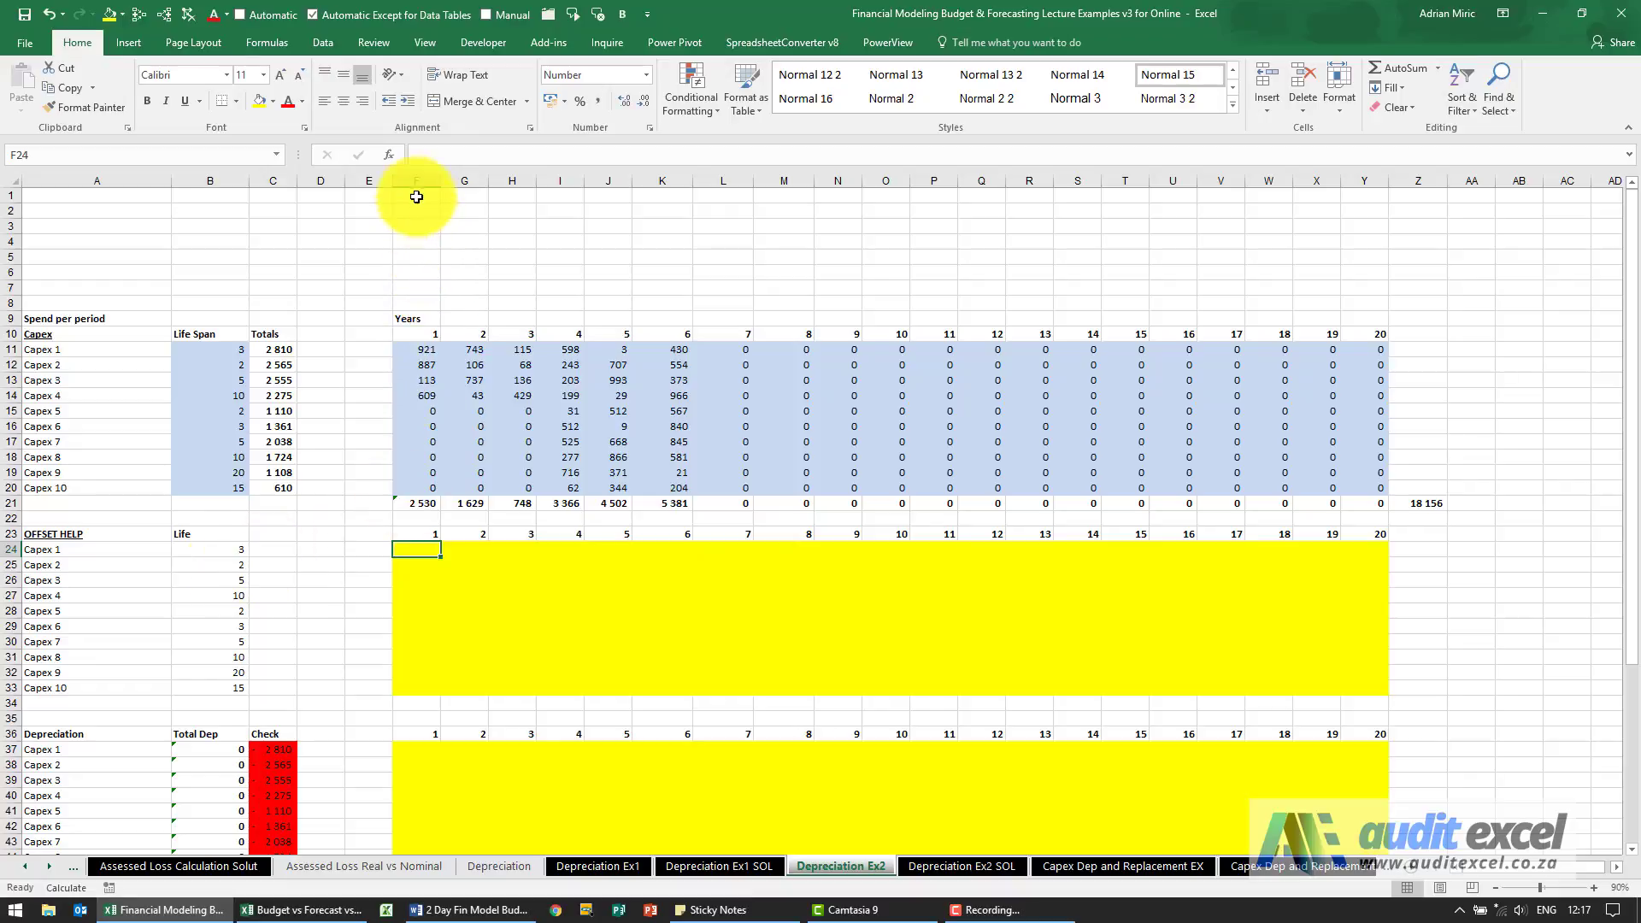
- Build =IF(F$23<$B24,F$23,$B24) in F24 to cap the year at Capex 1's life
click(392, 157)
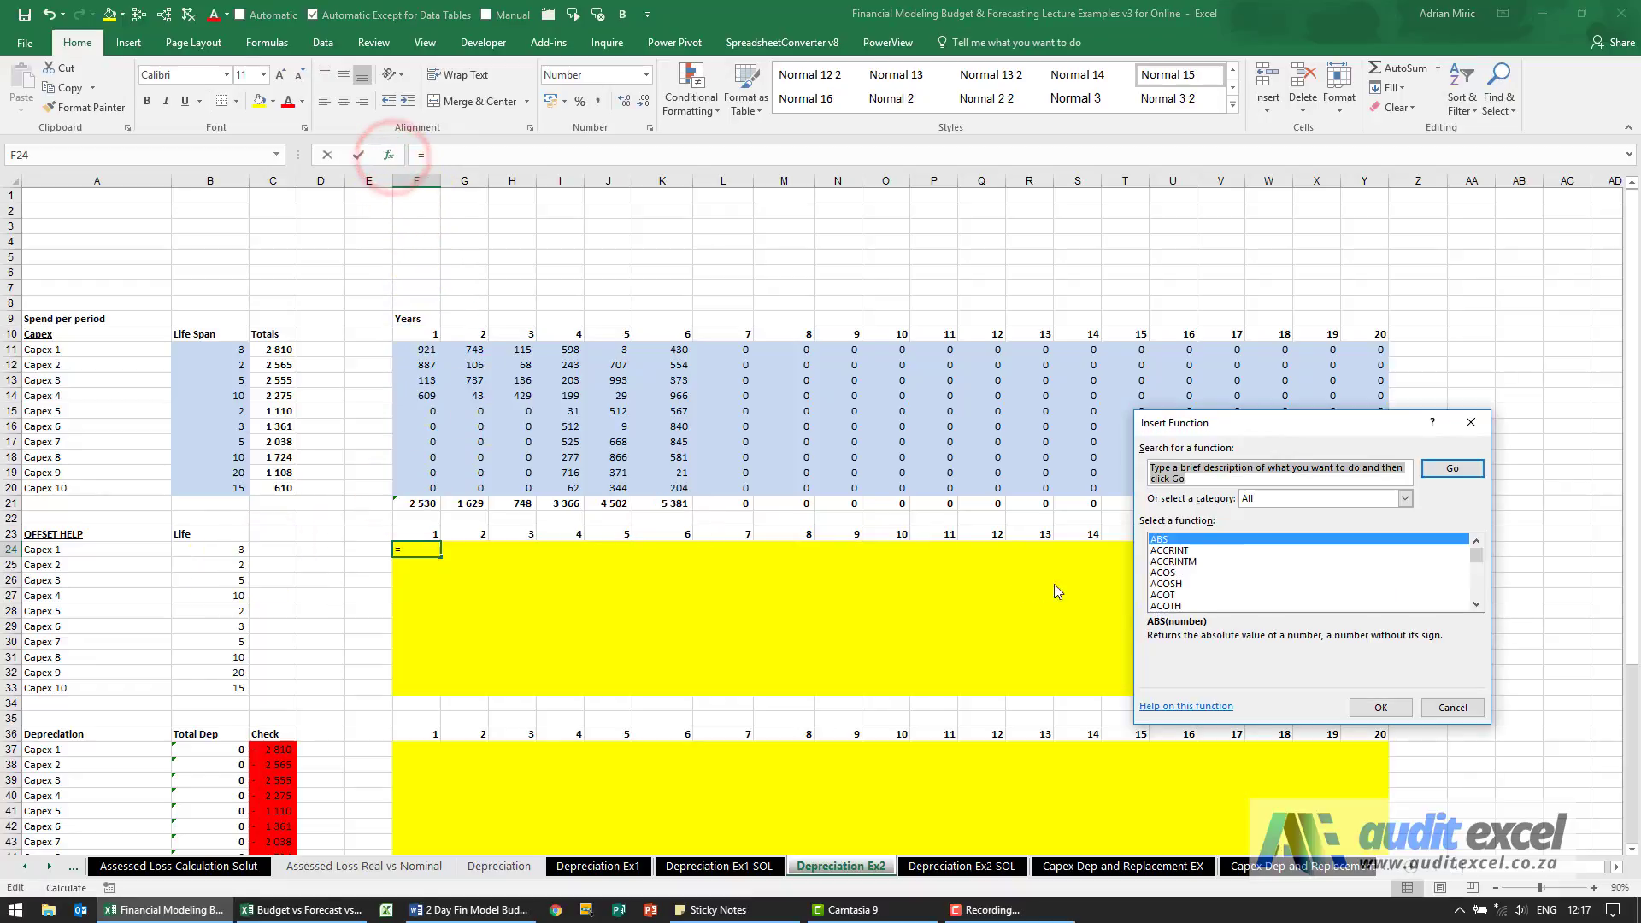
click(1173, 585)
text(if)
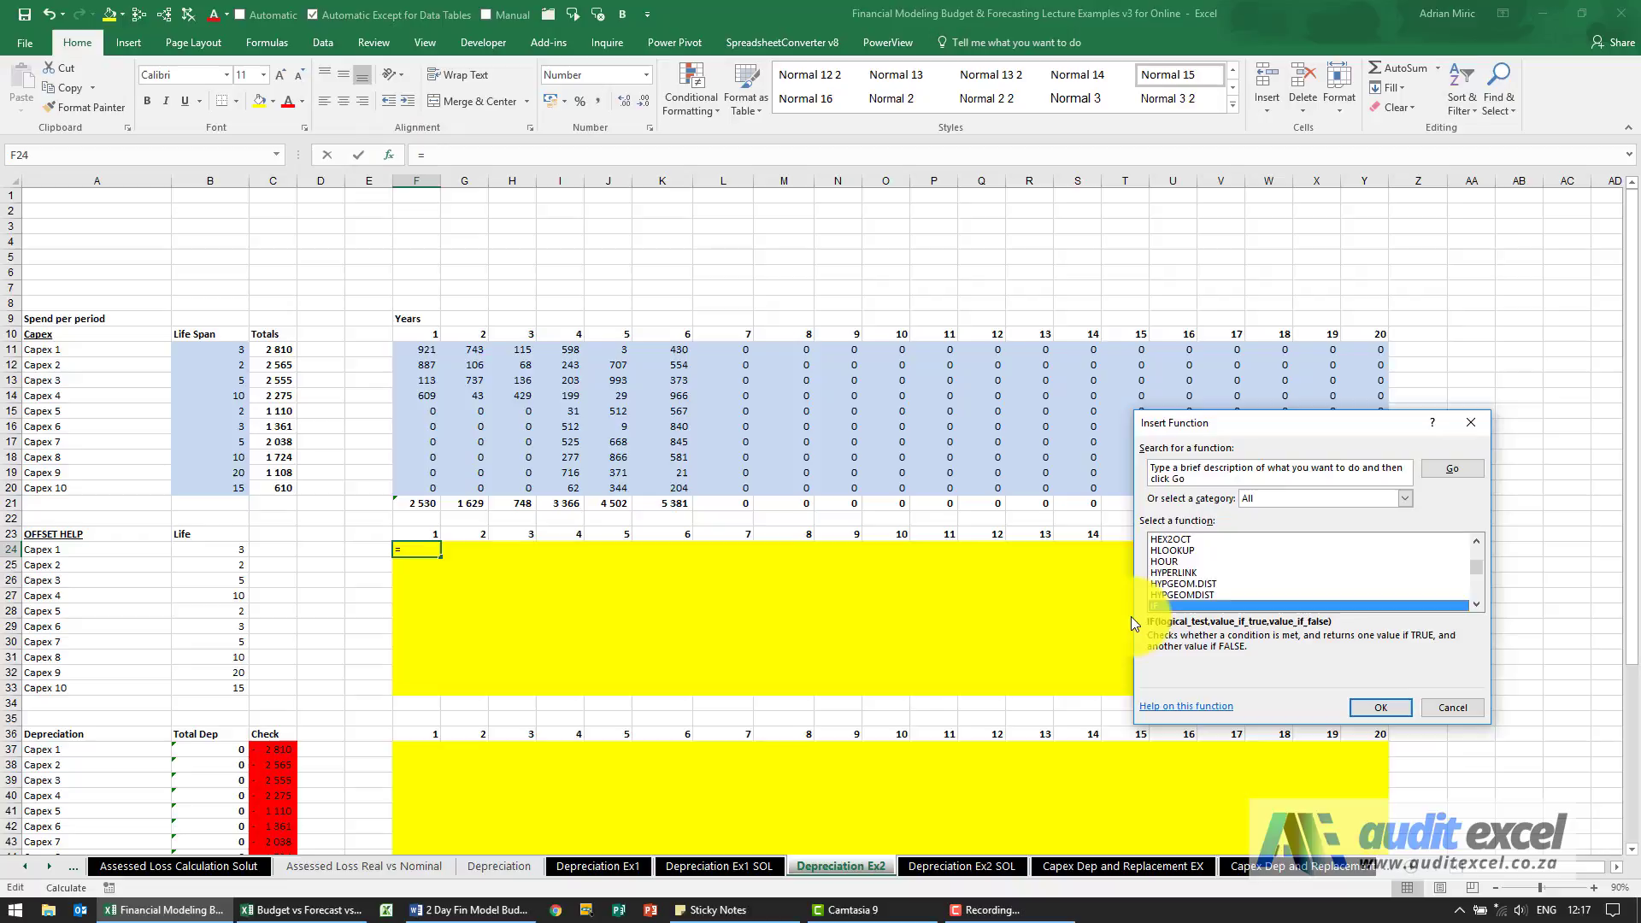
key(Return)
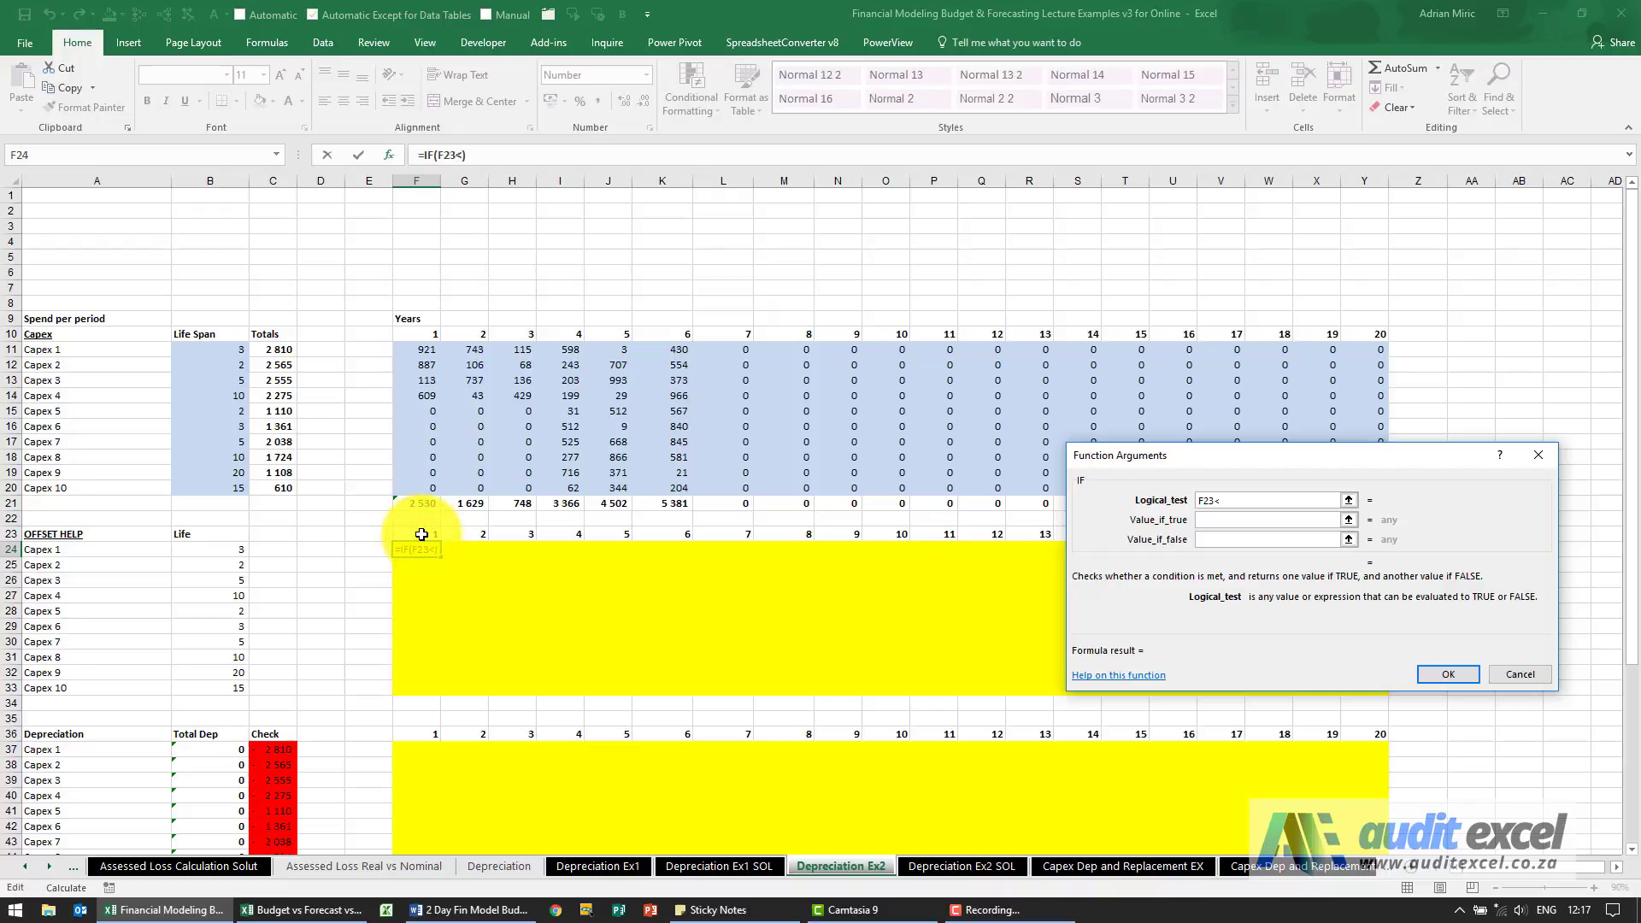
click(231, 551)
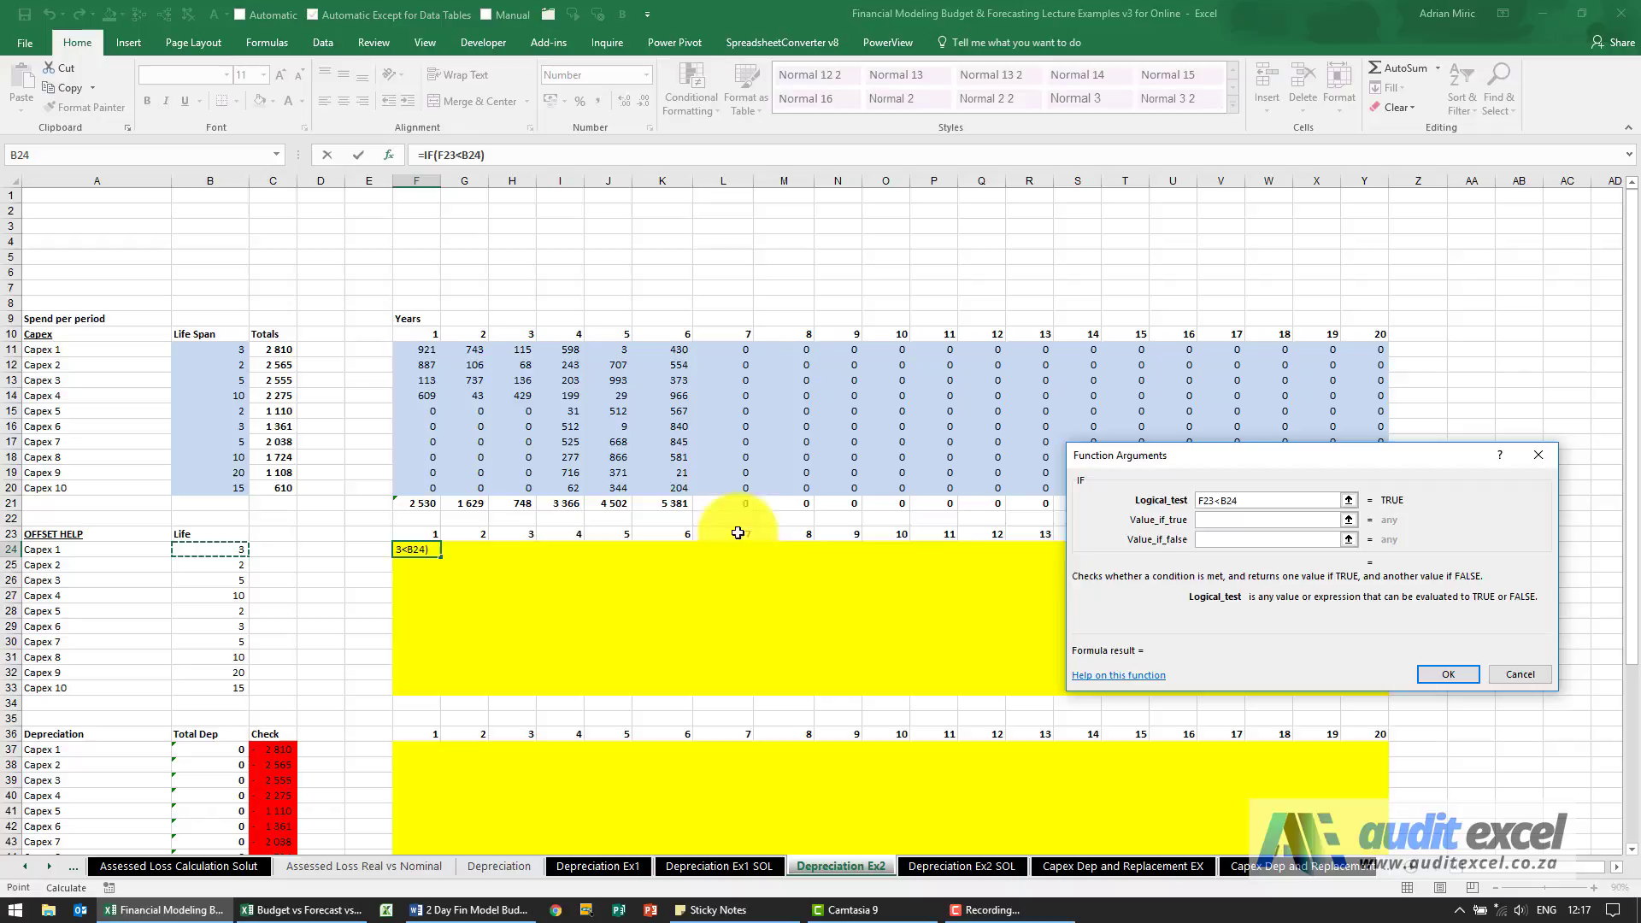
click(1201, 538)
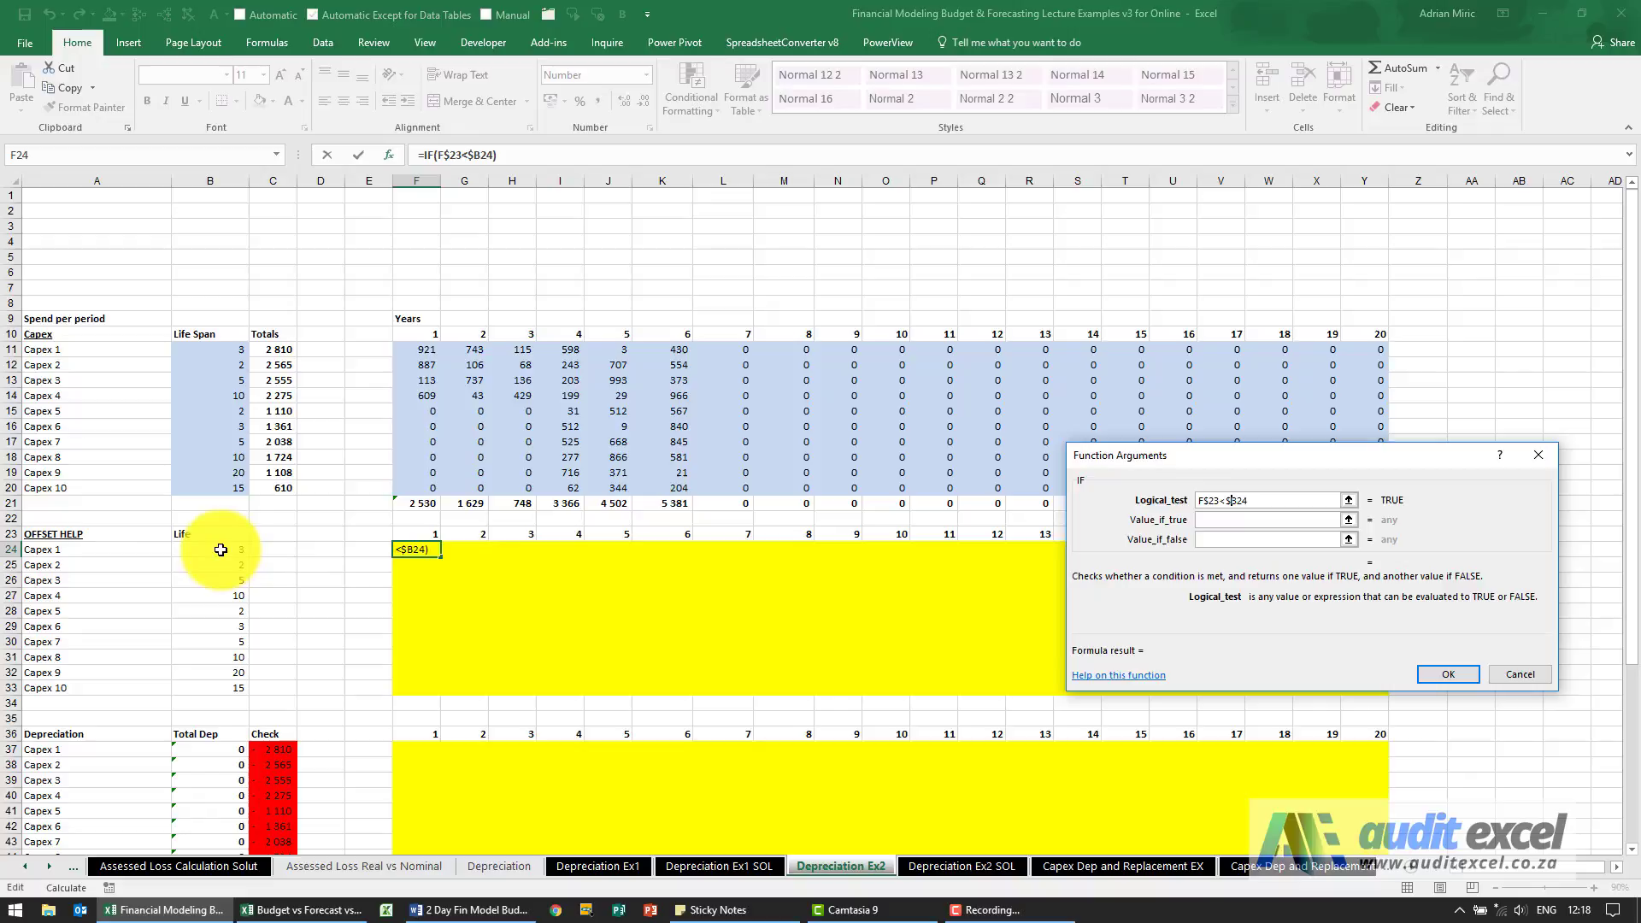
click(1219, 521)
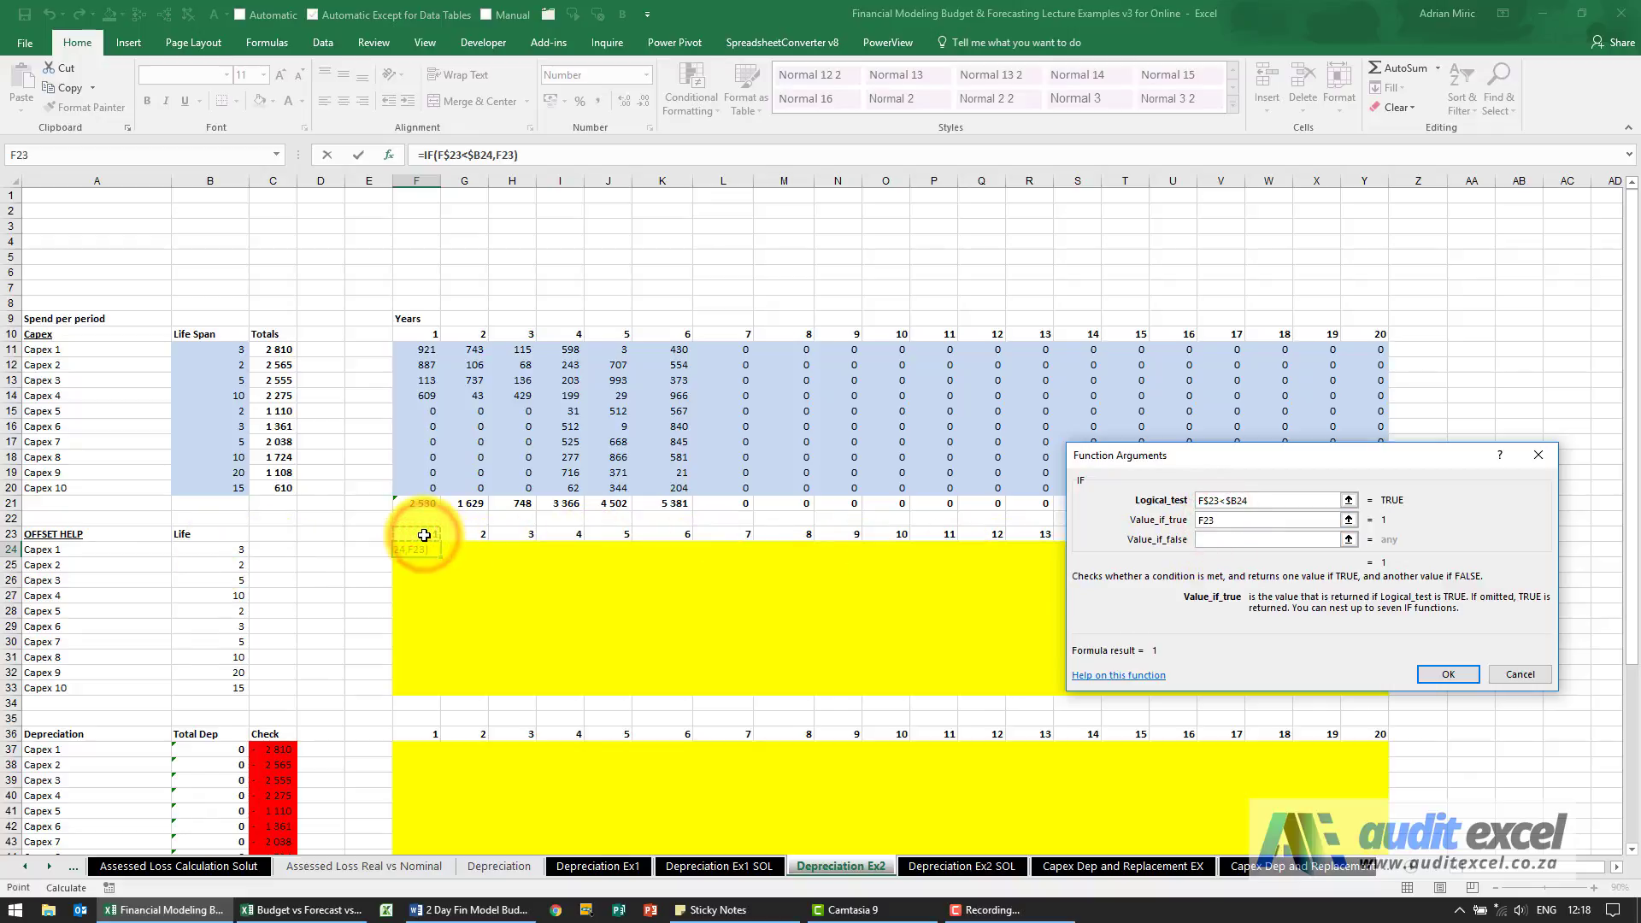
key(F4)
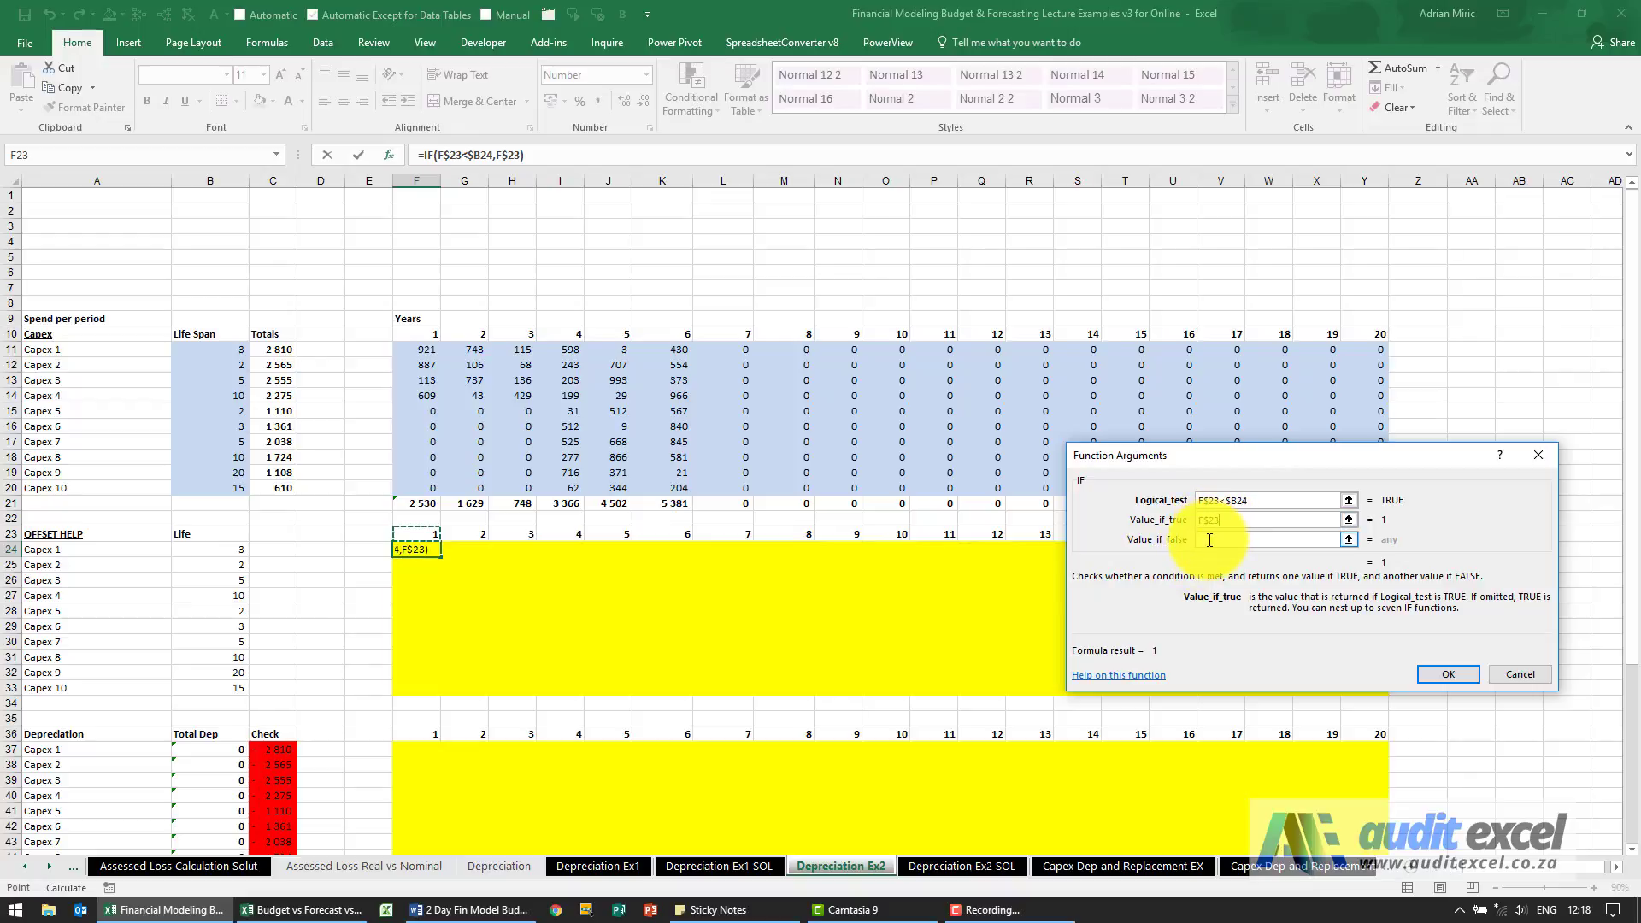
click(1210, 540)
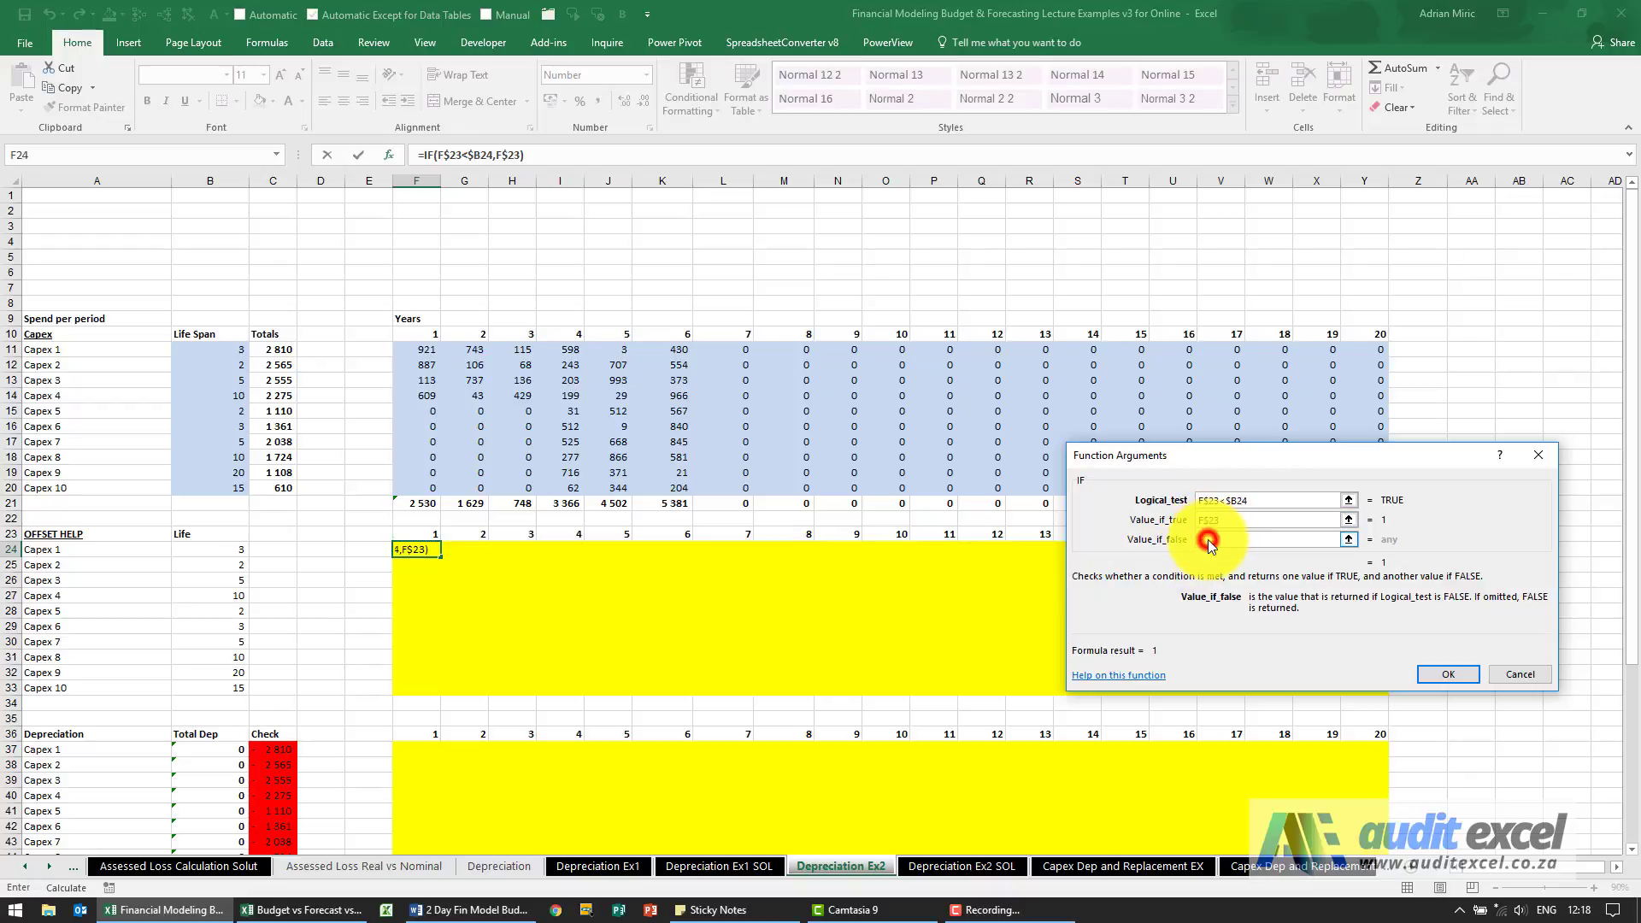
click(226, 548)
key(F4)
key(F4)
key(F4)
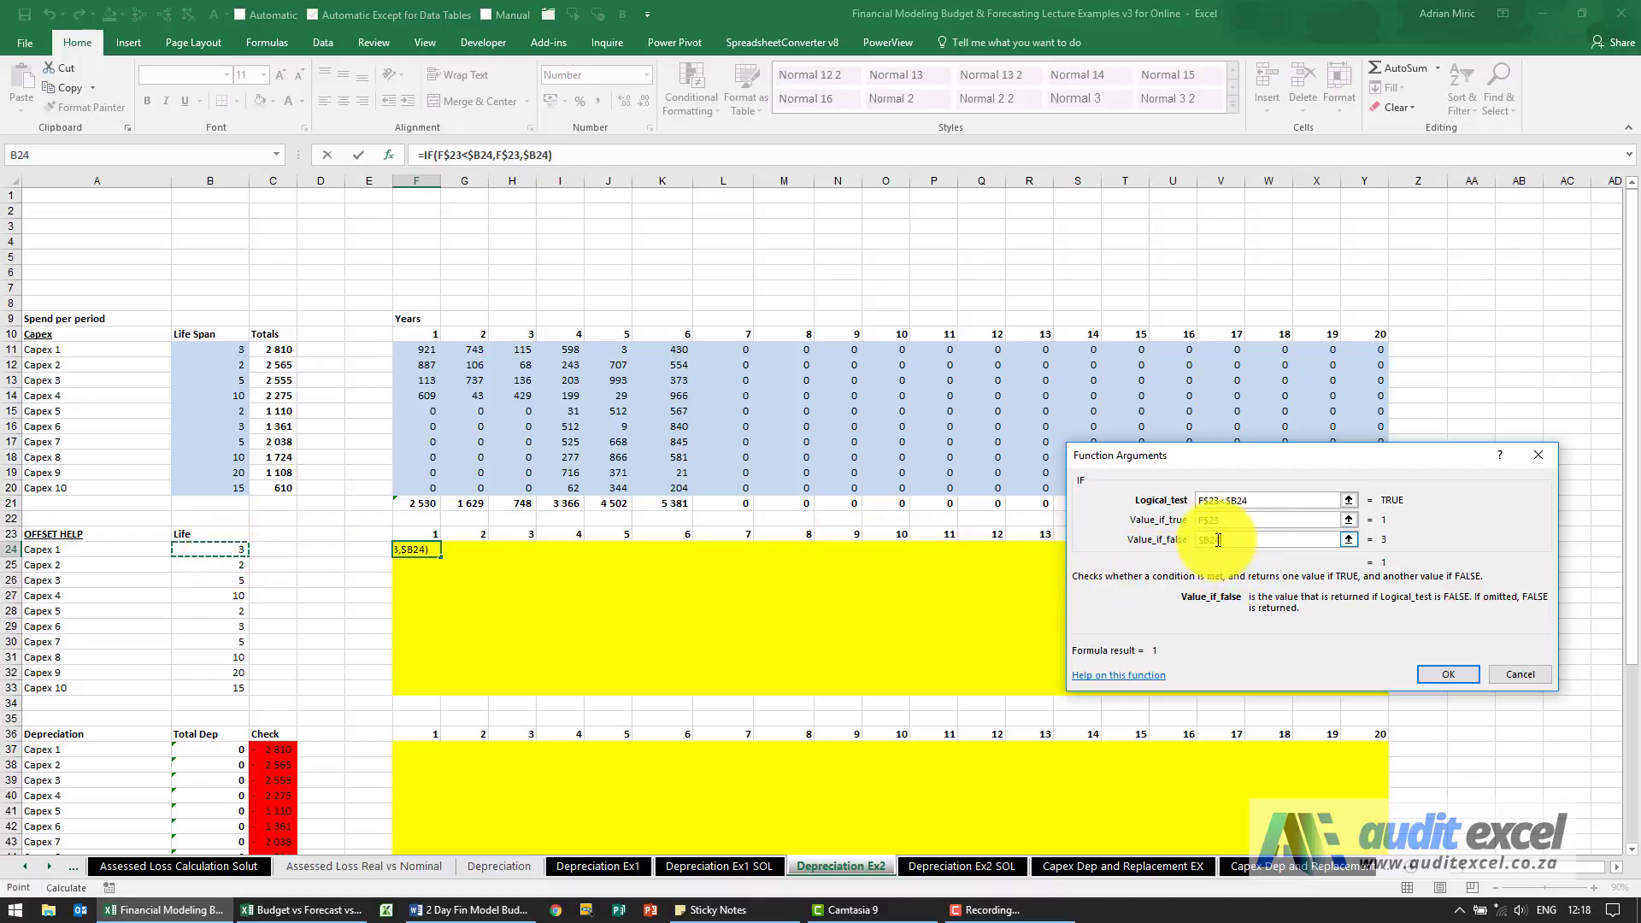
- Confirm F24's IF formula and fill it across to Y24, then down to row 33
click(1430, 674)
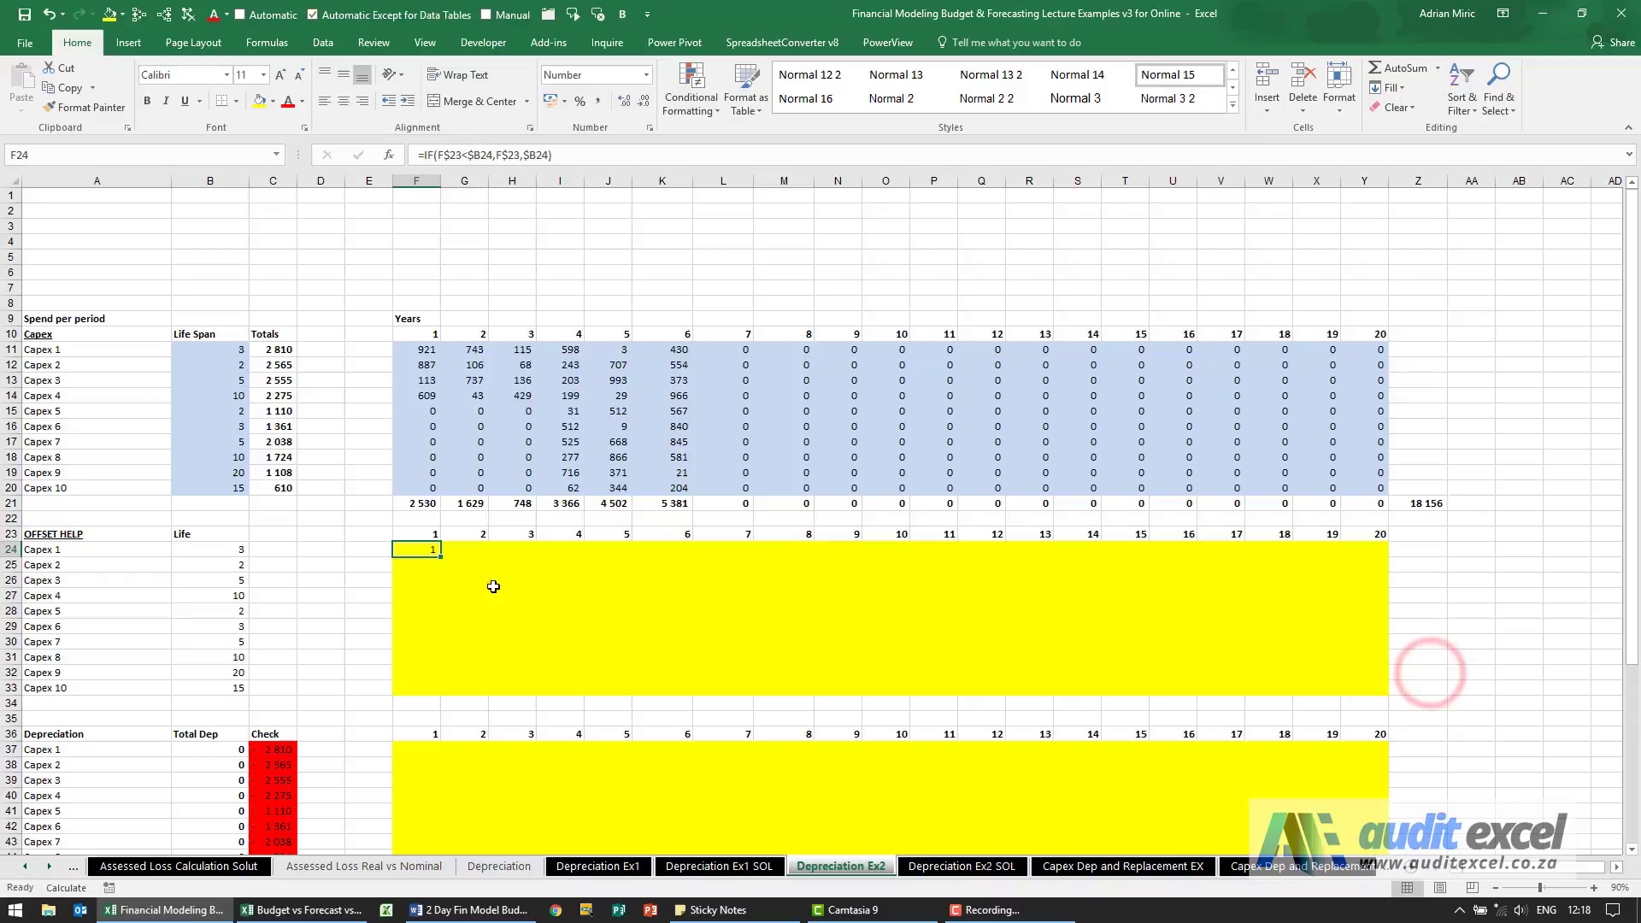
drag(441, 559, 1385, 561)
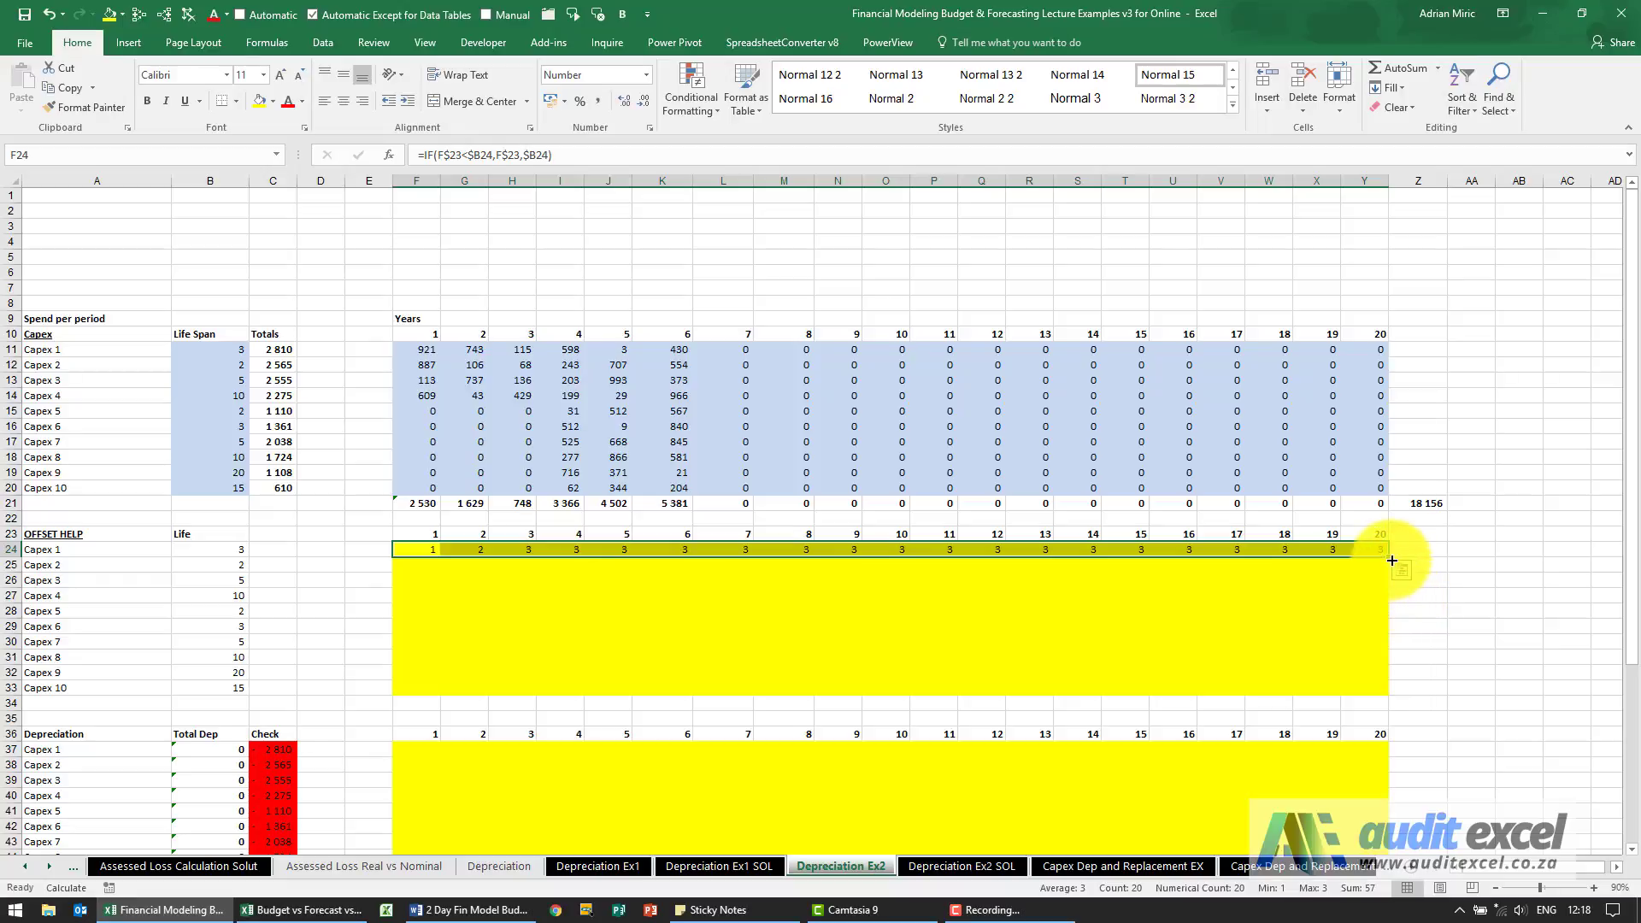
drag(1386, 556, 1385, 692)
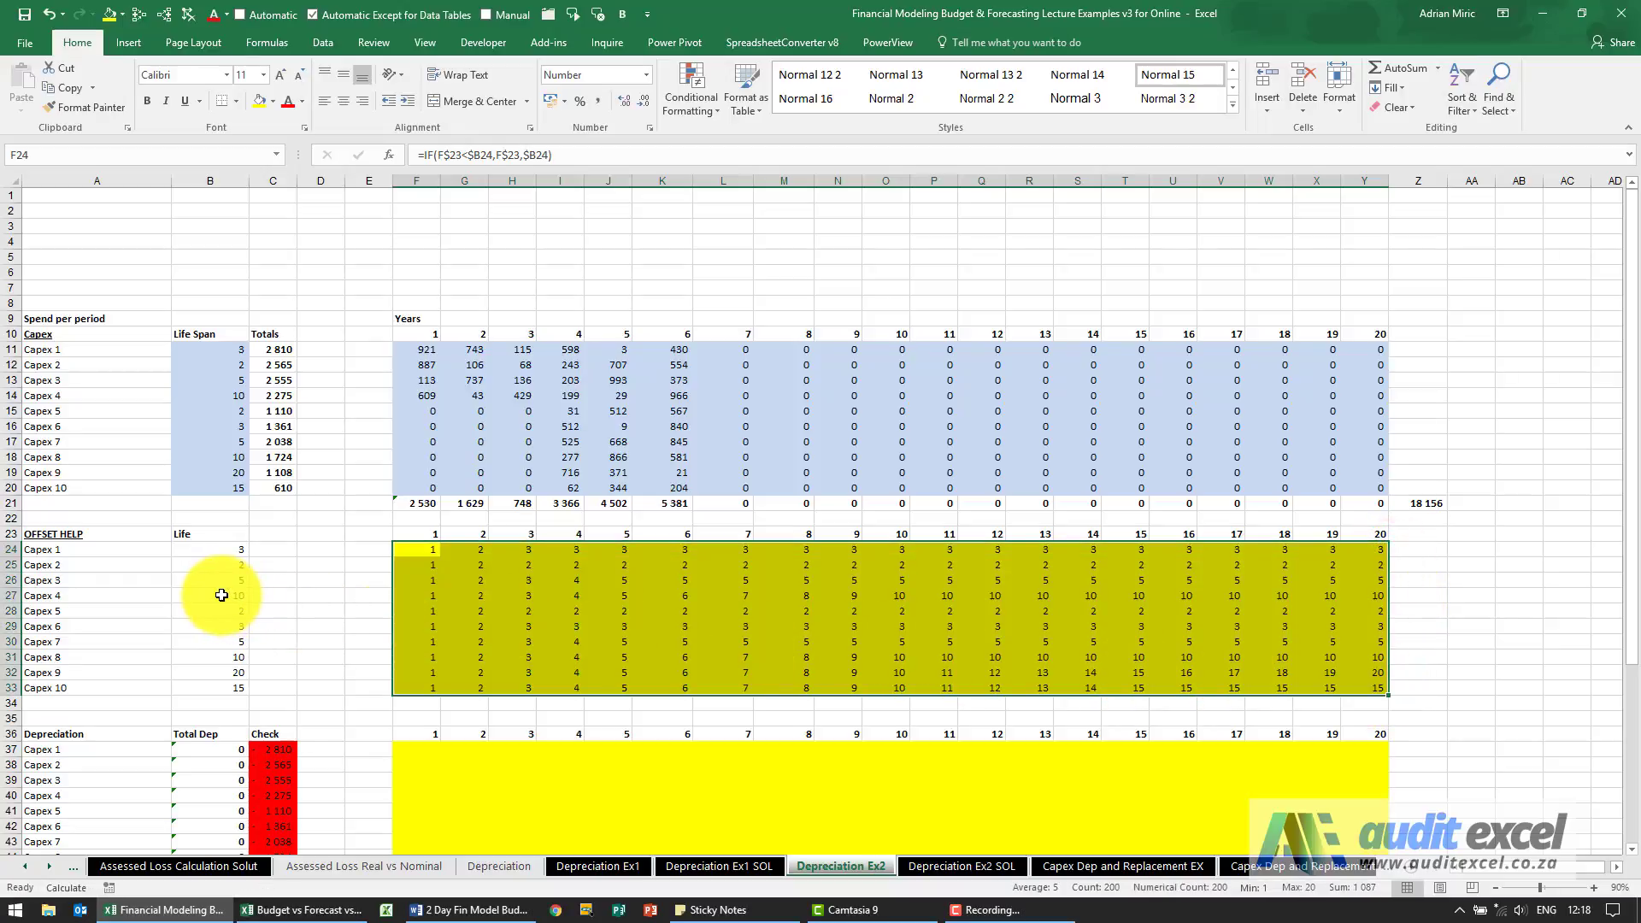
click(224, 596)
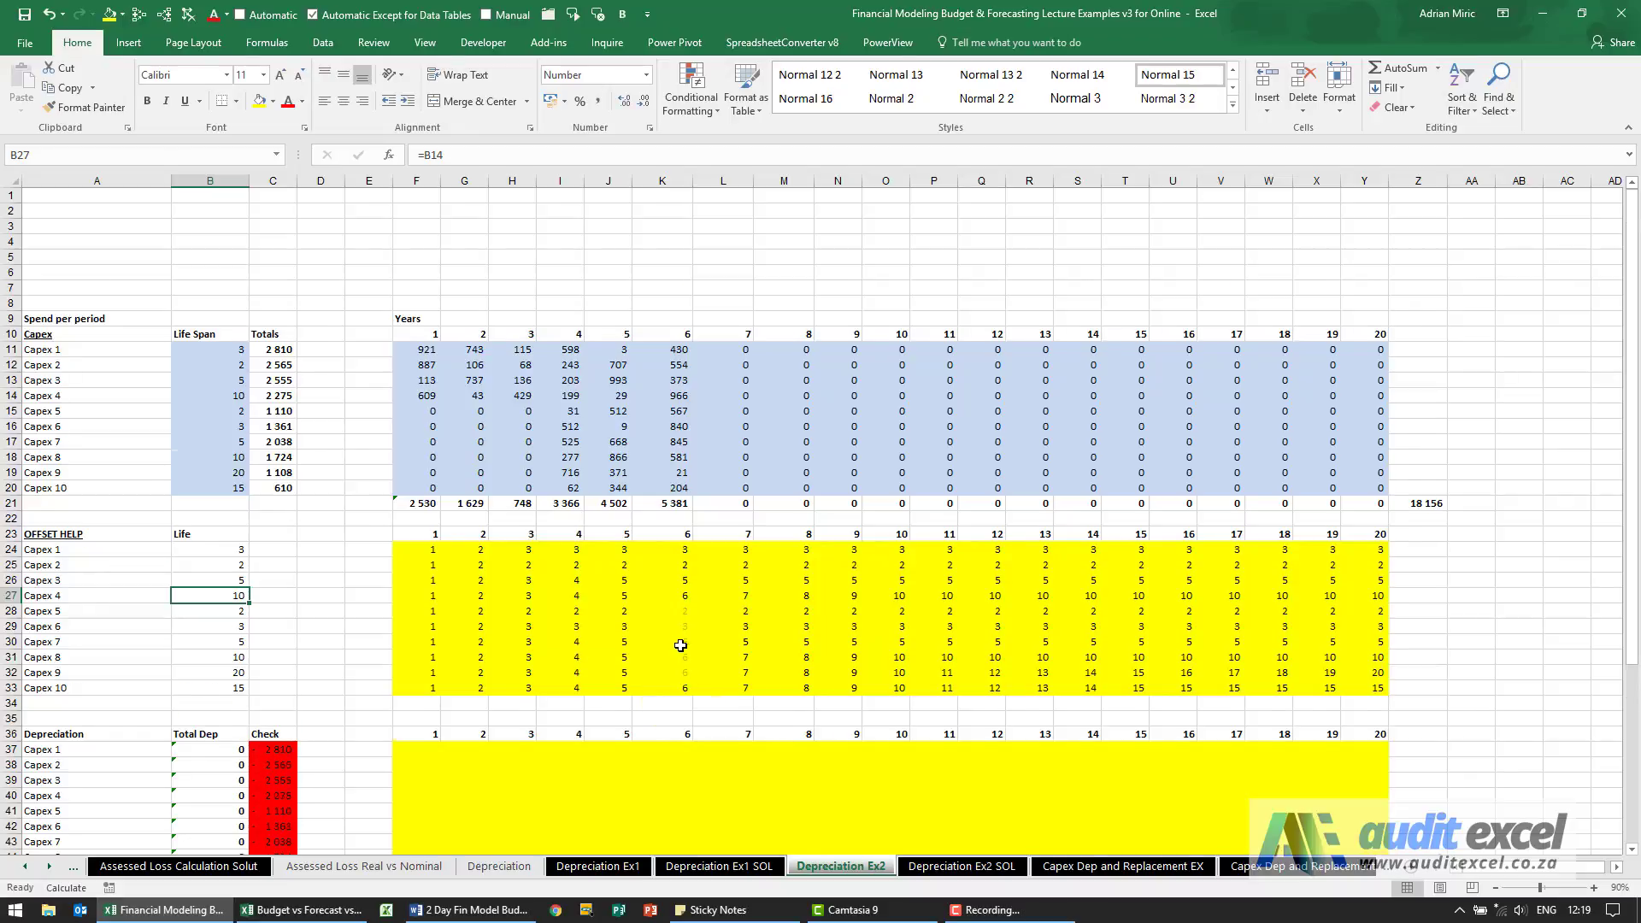
- Start an OFFSET formula in F37 based on Capex 1's year-1 spend in F11
scroll(680, 646, down, 2)
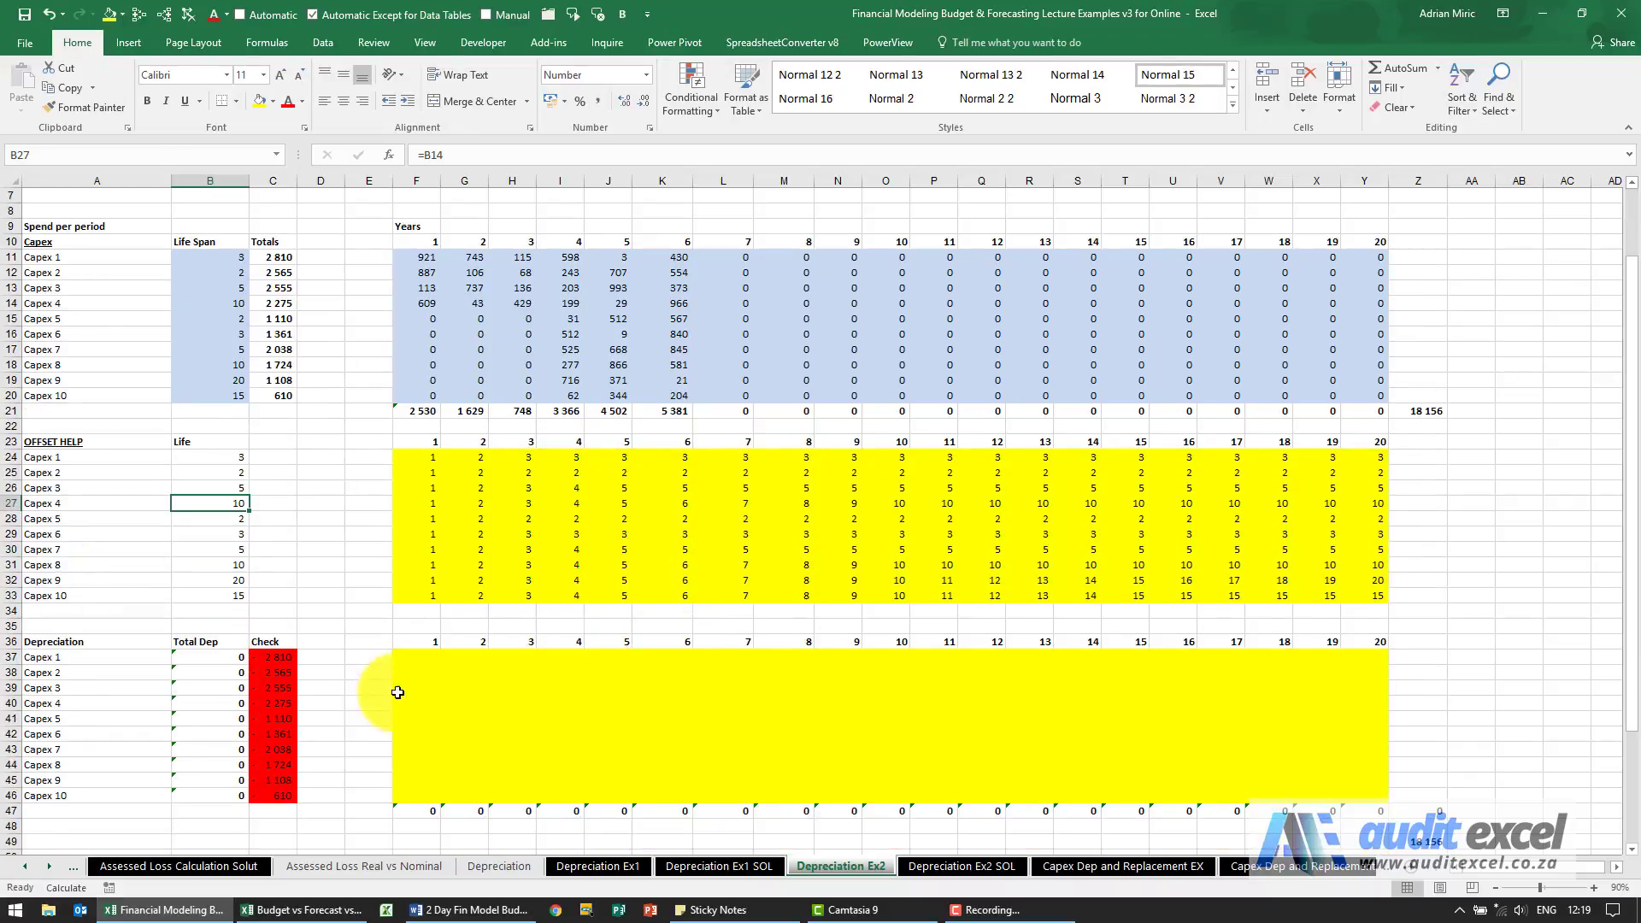
click(418, 656)
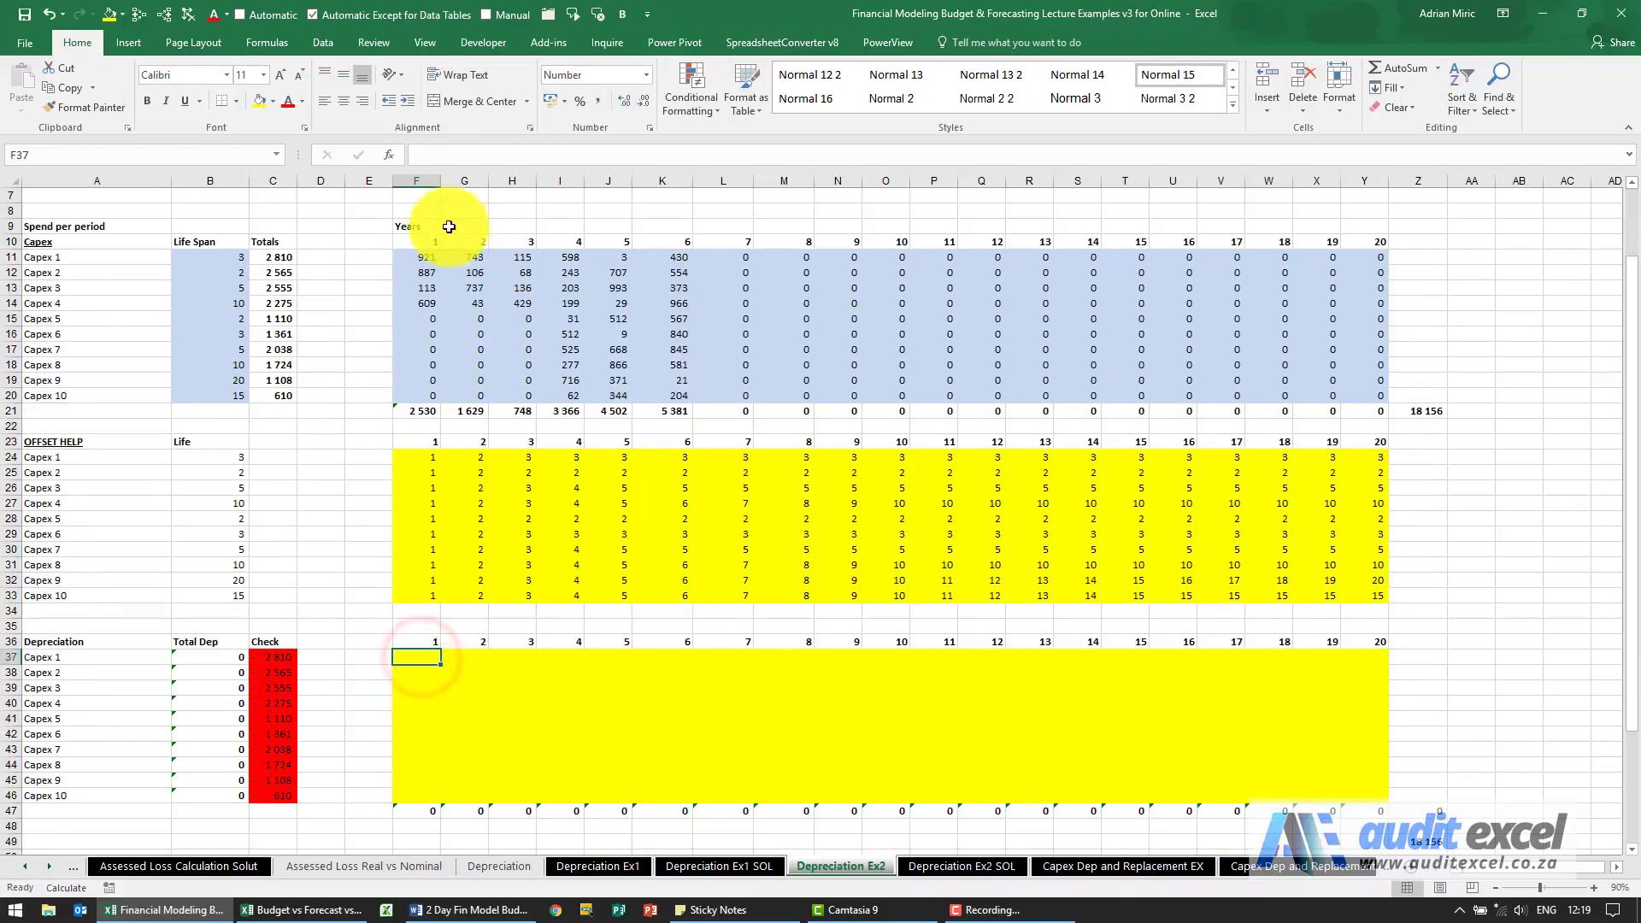
click(389, 155)
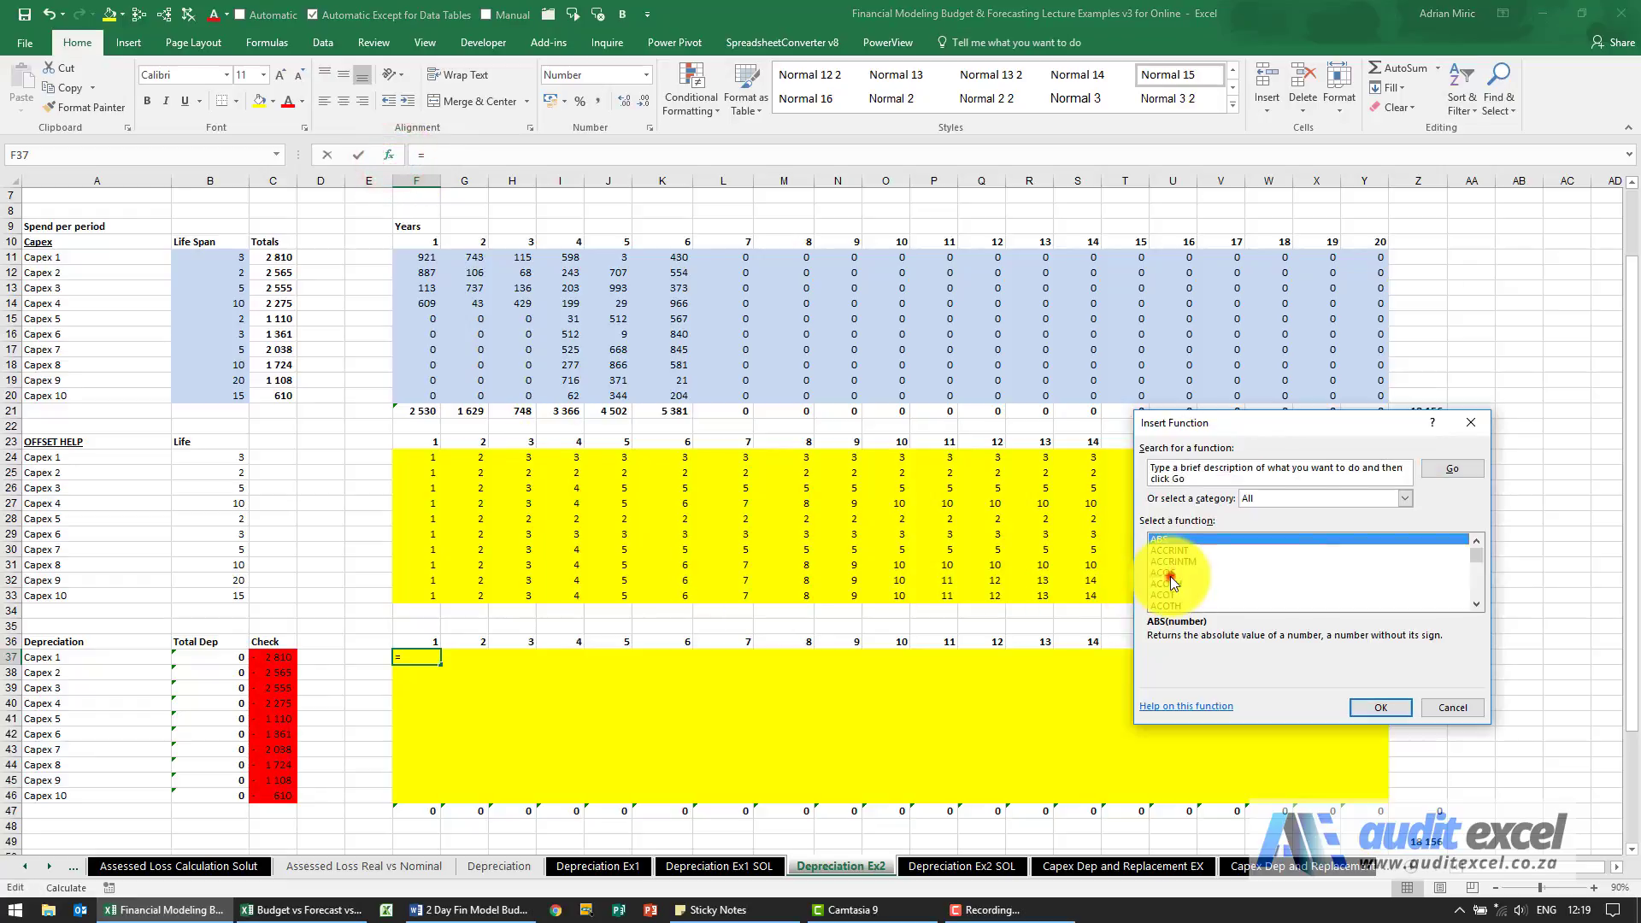
click(1171, 576)
text(of)
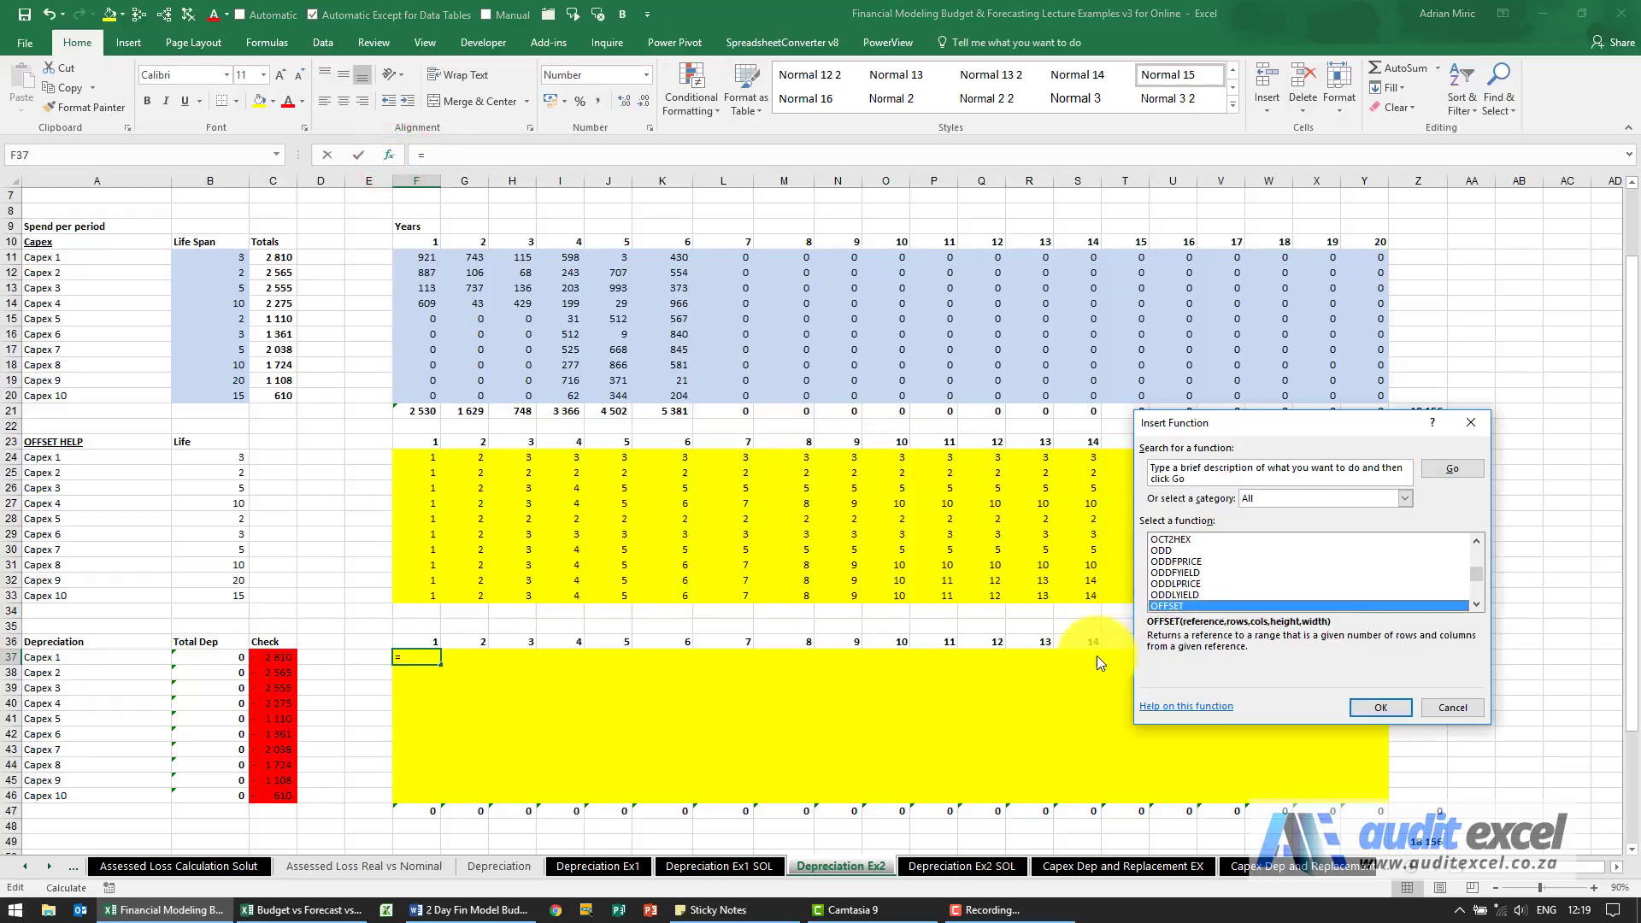
key(Tab)
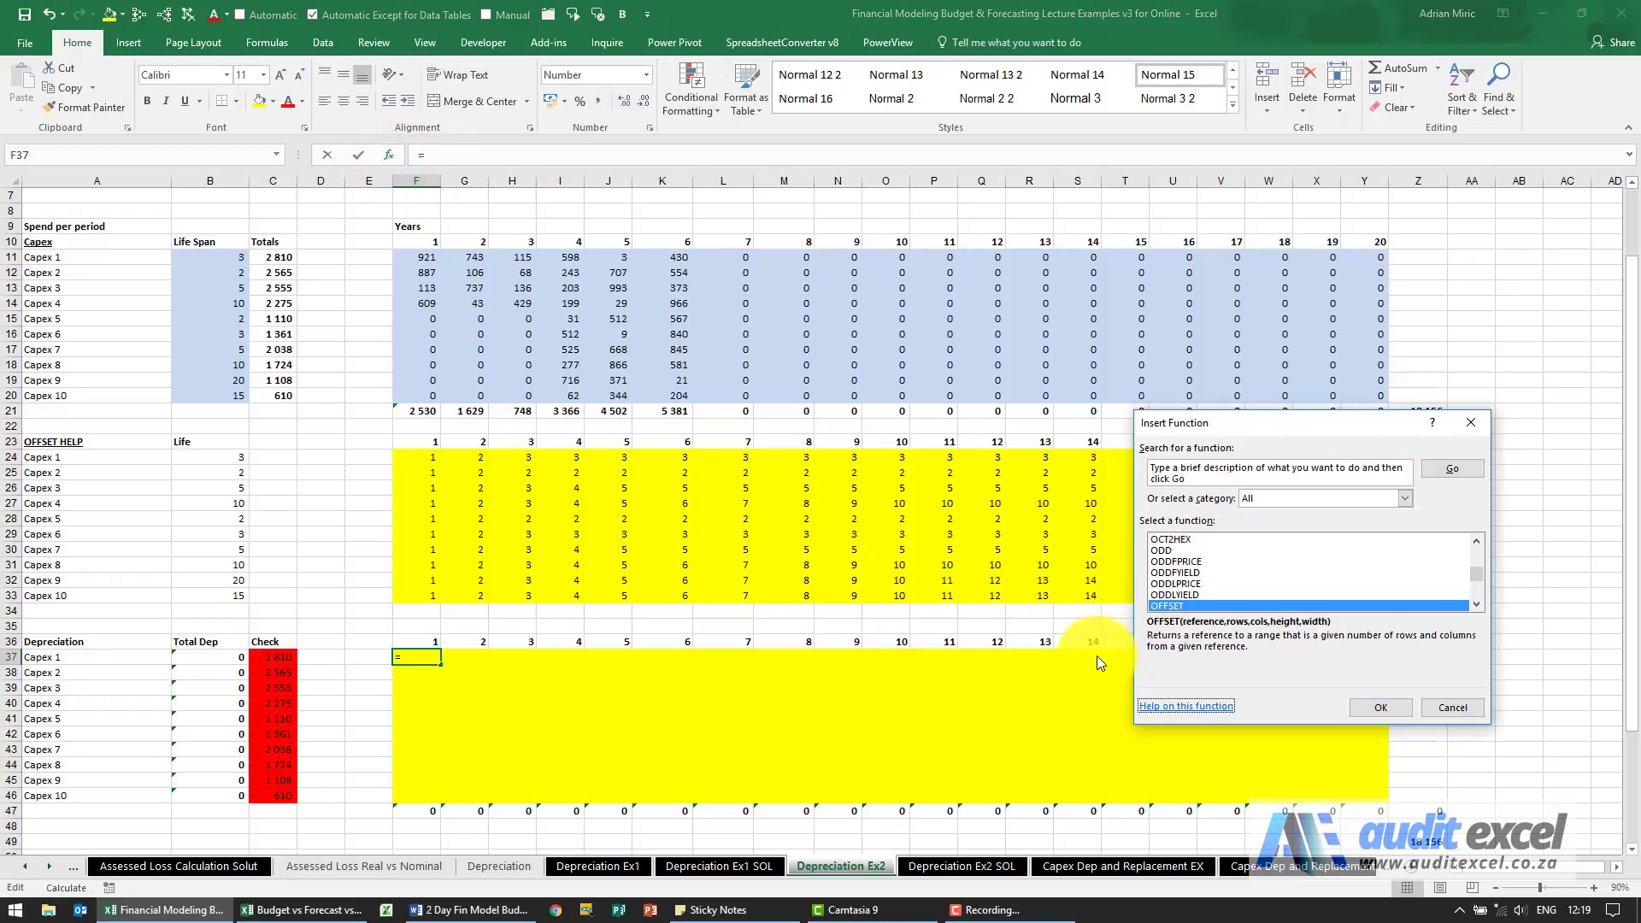
click(1388, 708)
drag(1157, 453, 727, 547)
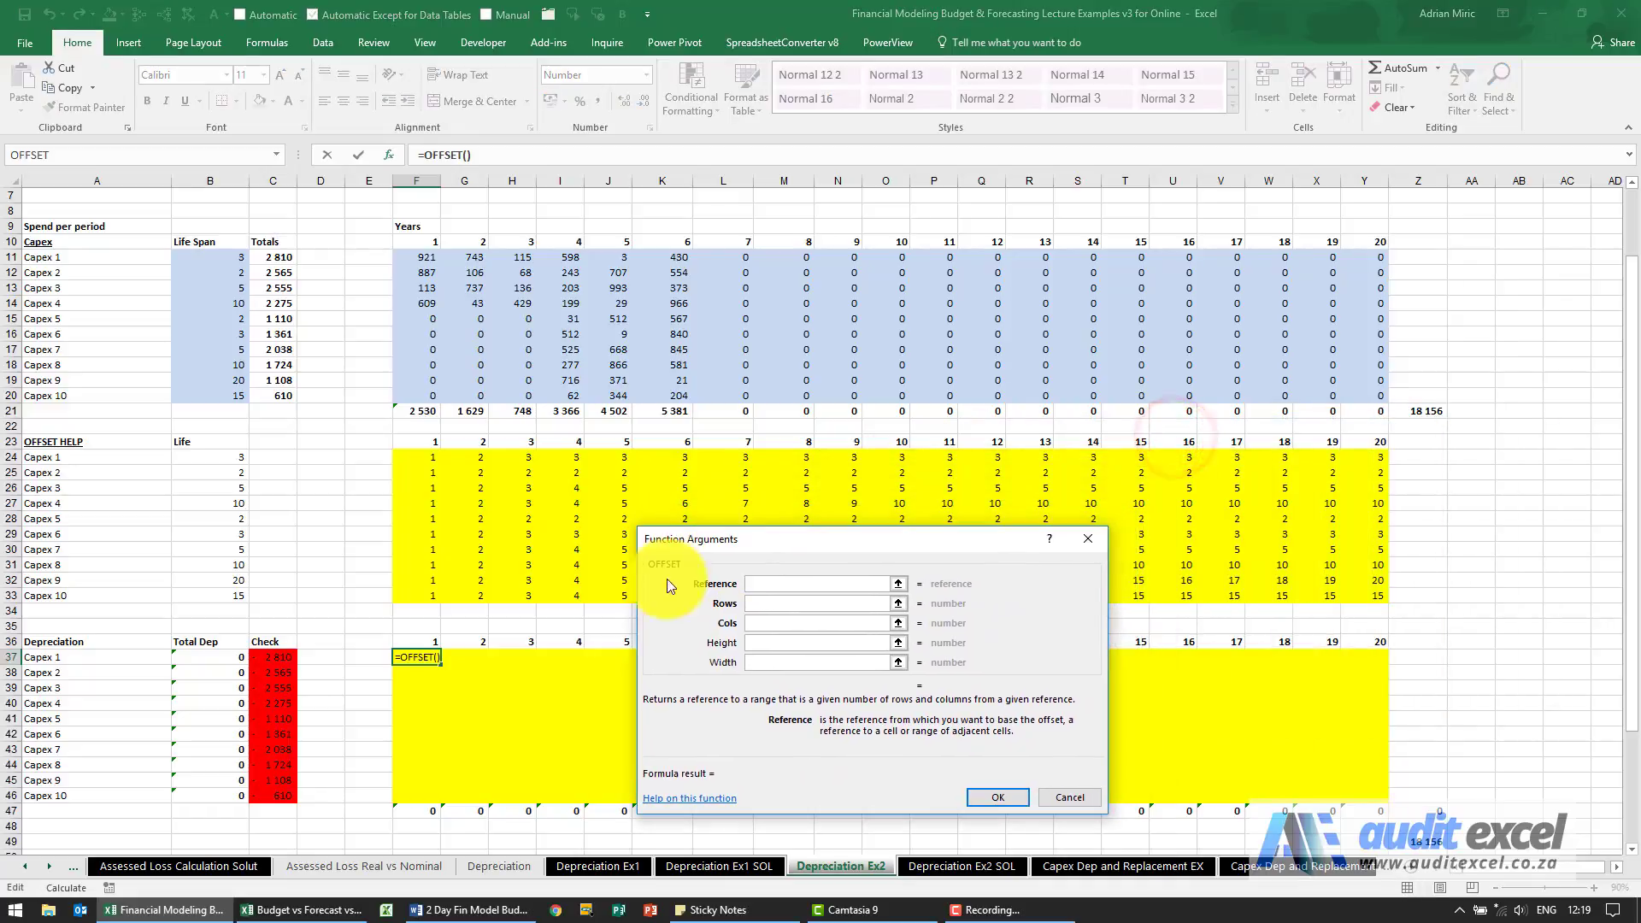
click(425, 256)
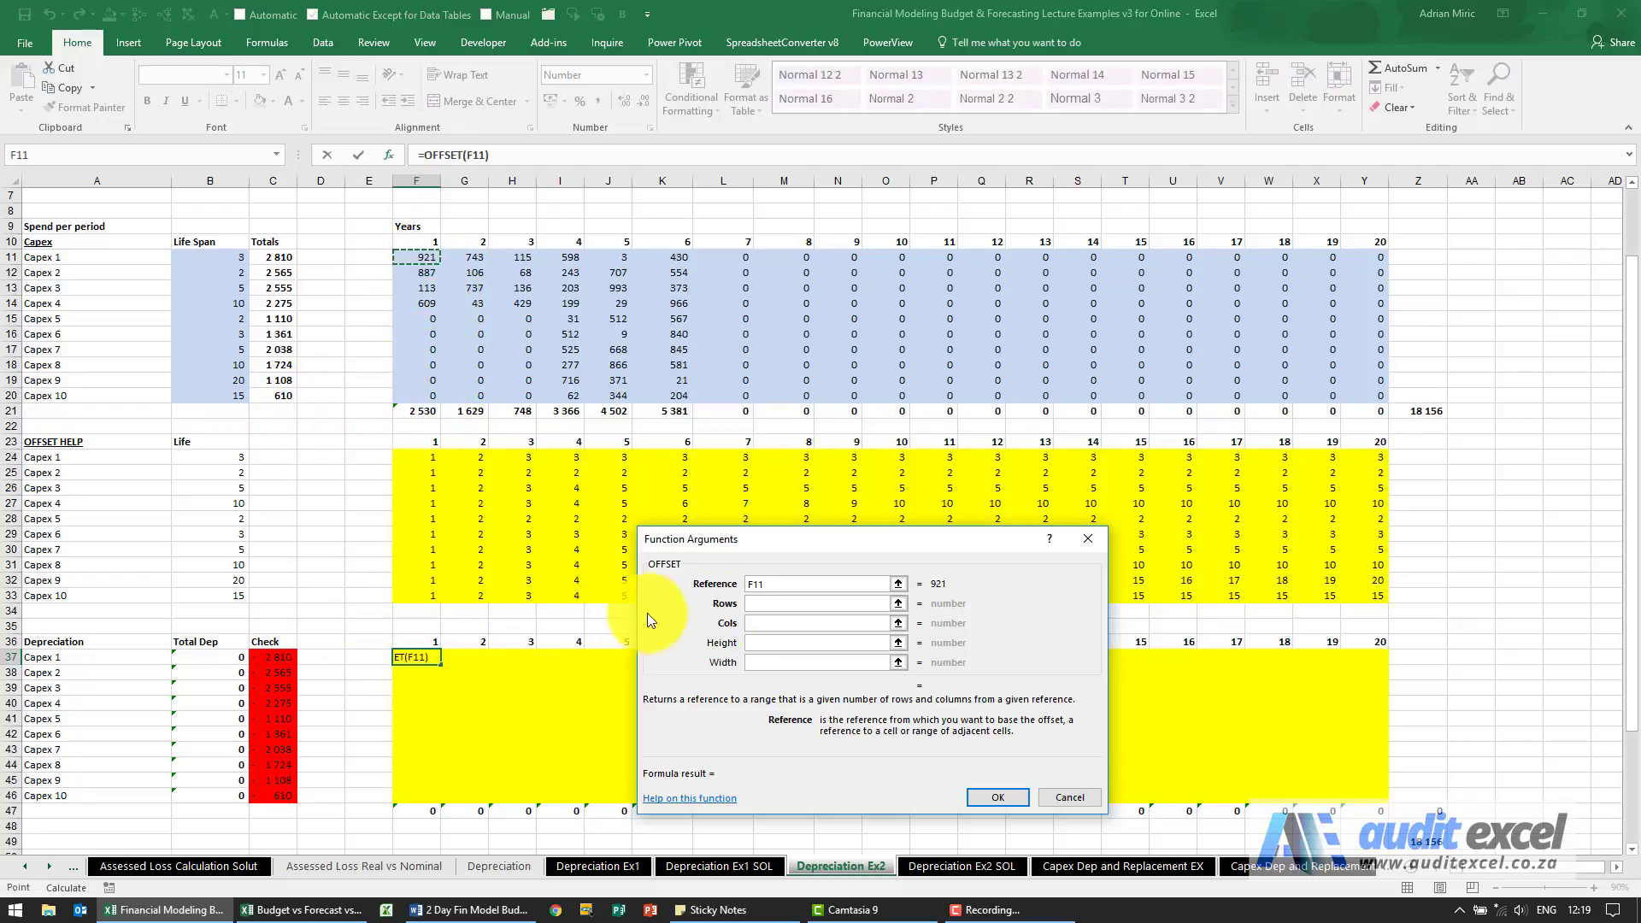
- Set the OFFSET arguments to 0 rows, 0 columns, height 1 and width -F24
click(774, 602)
text(0)
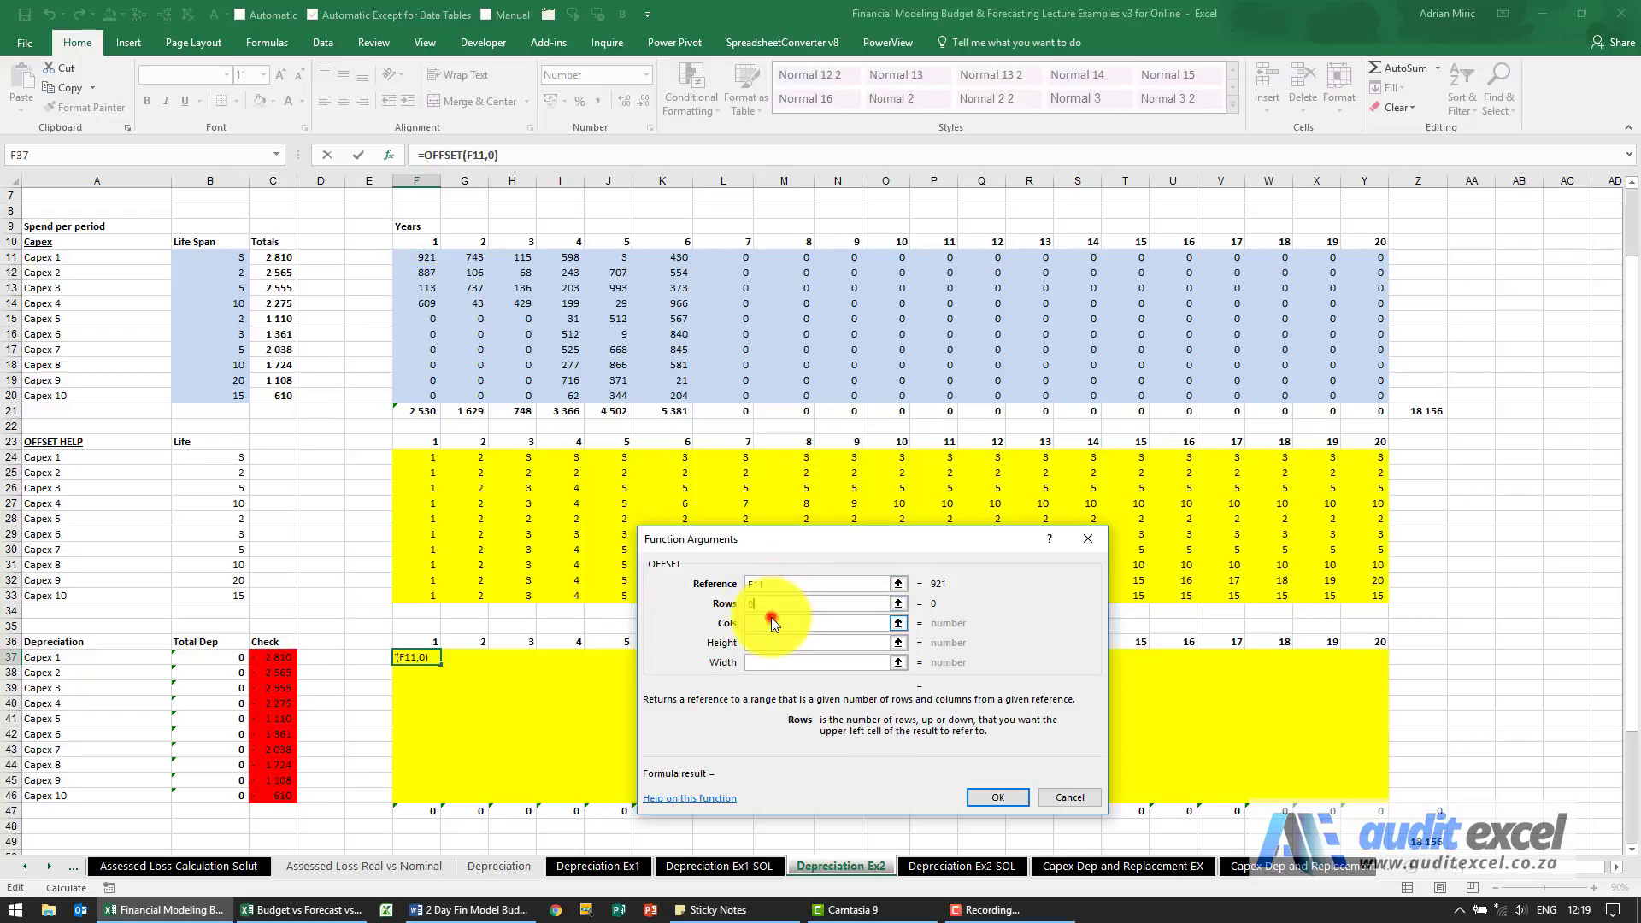
click(774, 642)
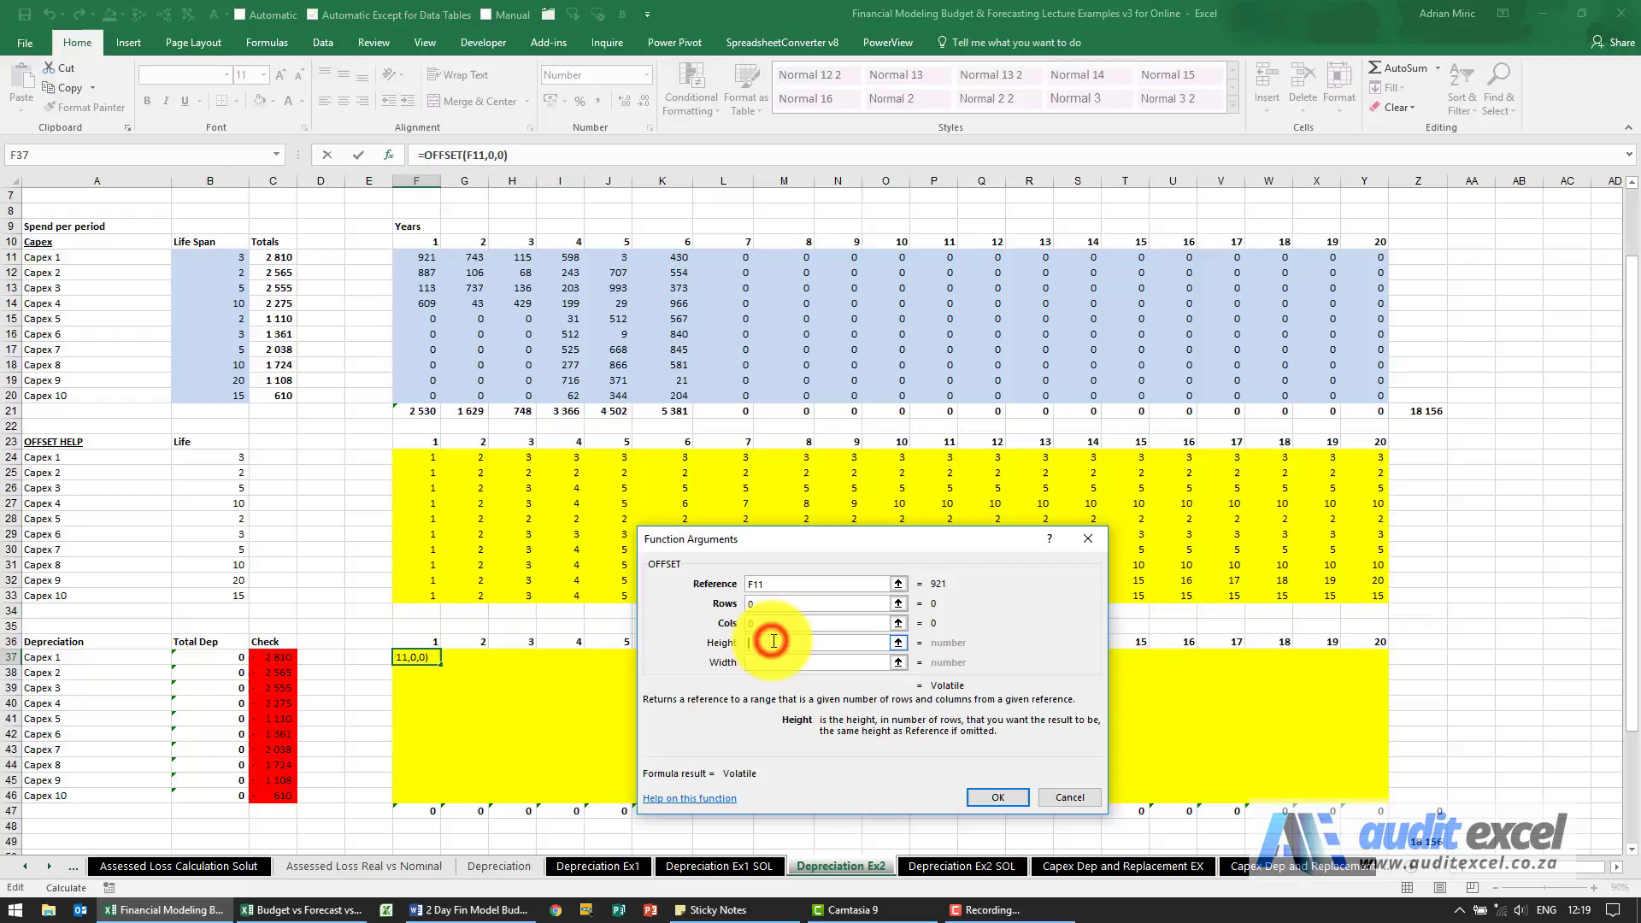
text(1)
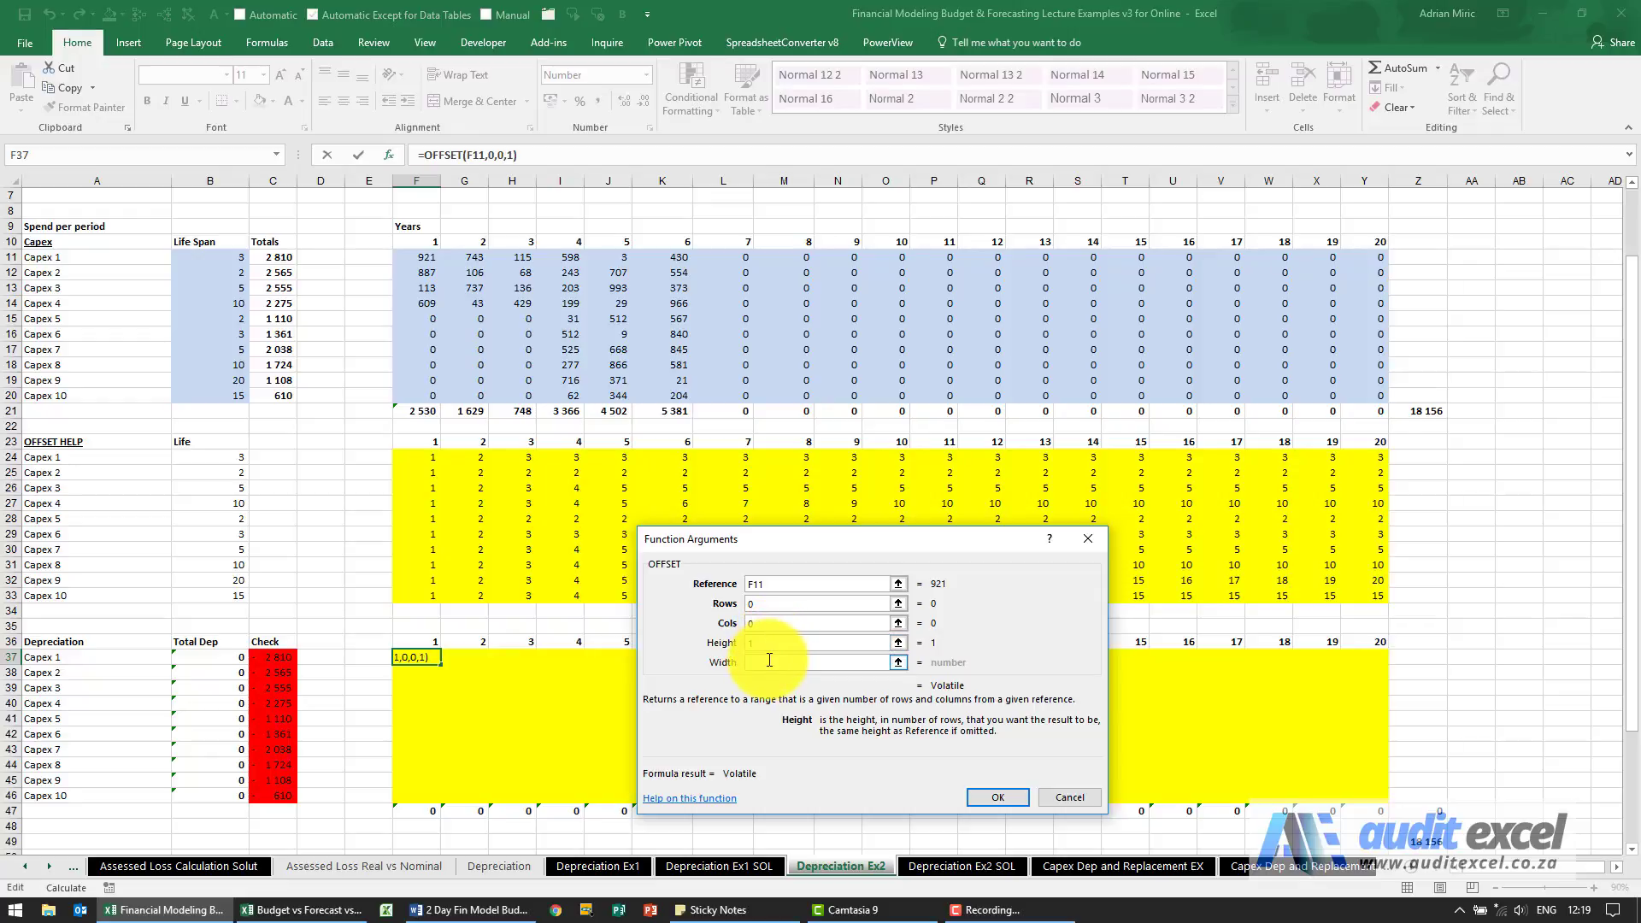
click(768, 659)
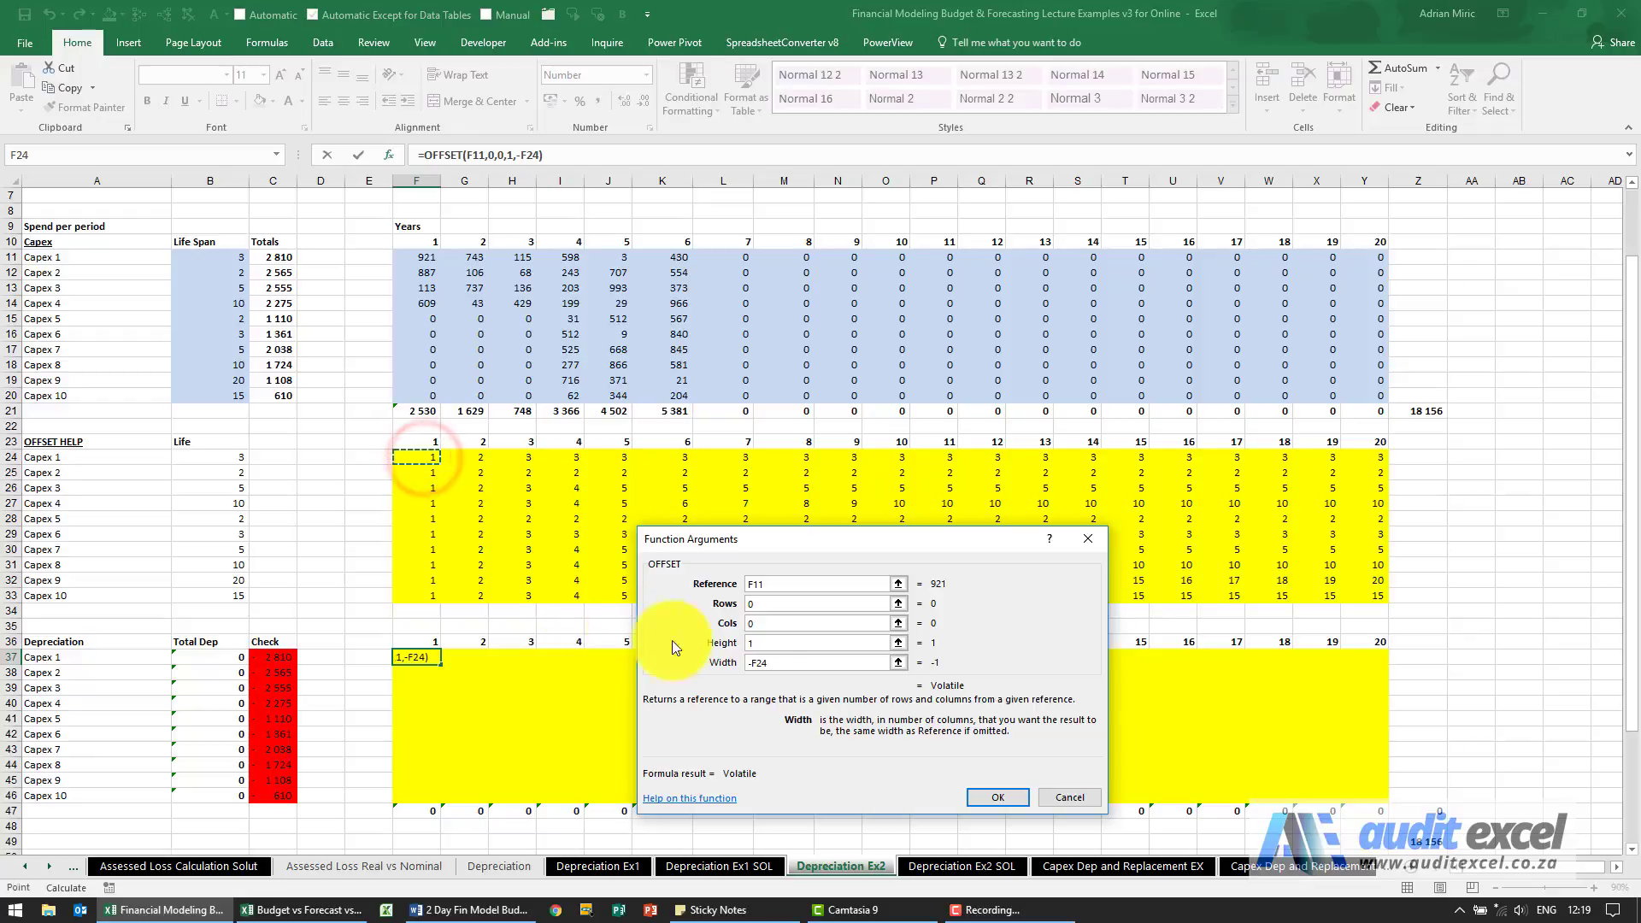
click(782, 648)
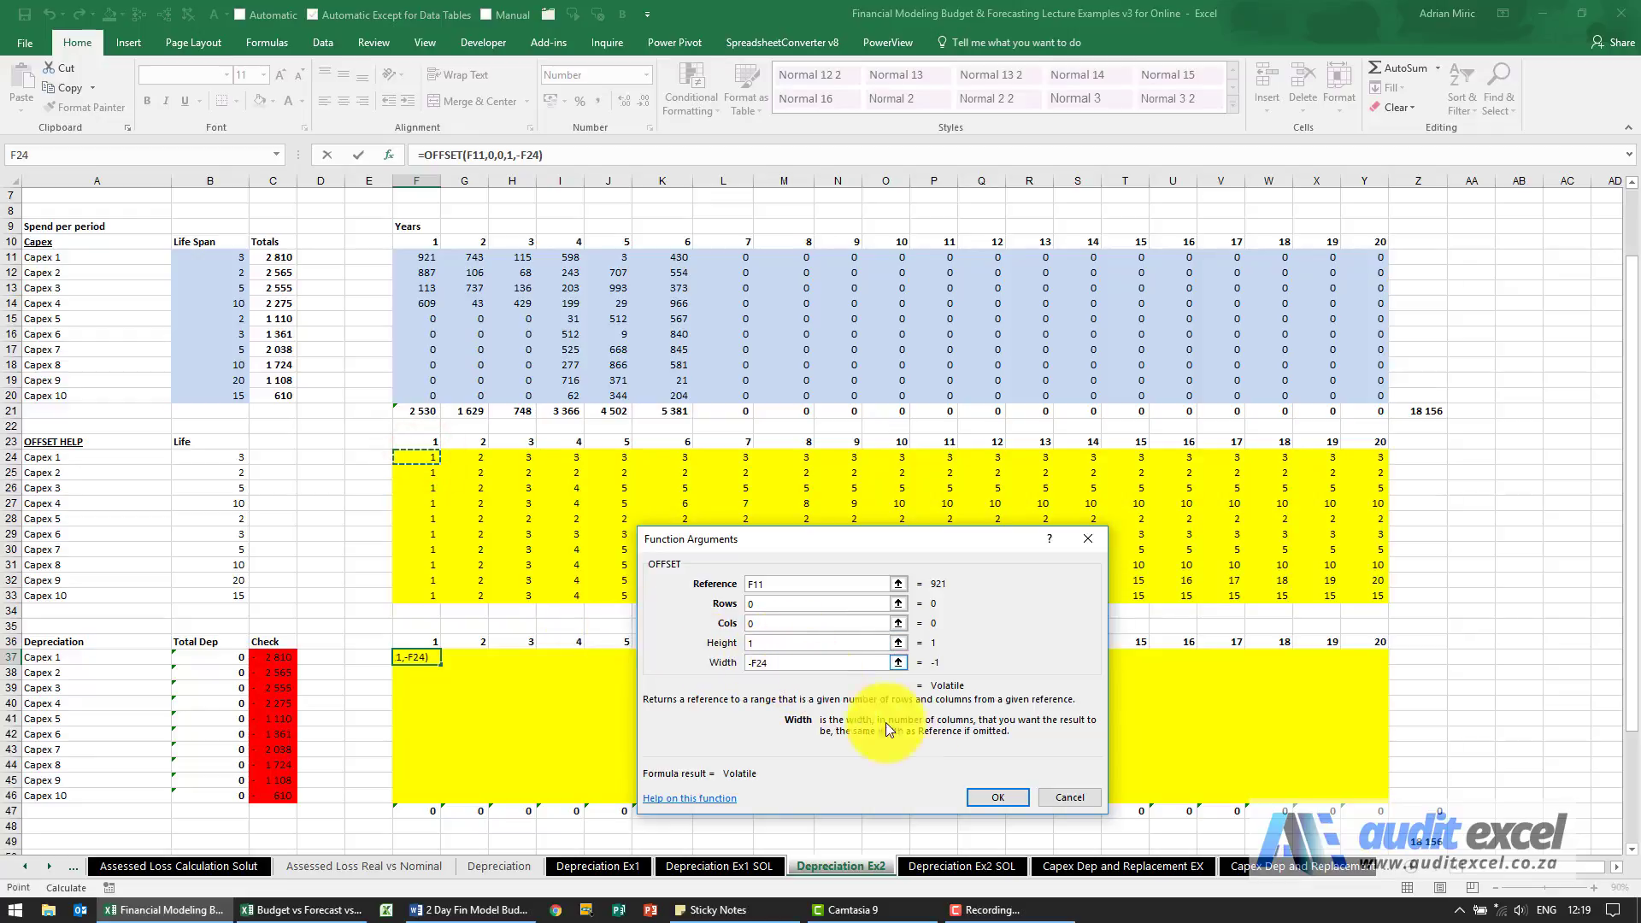
click(984, 795)
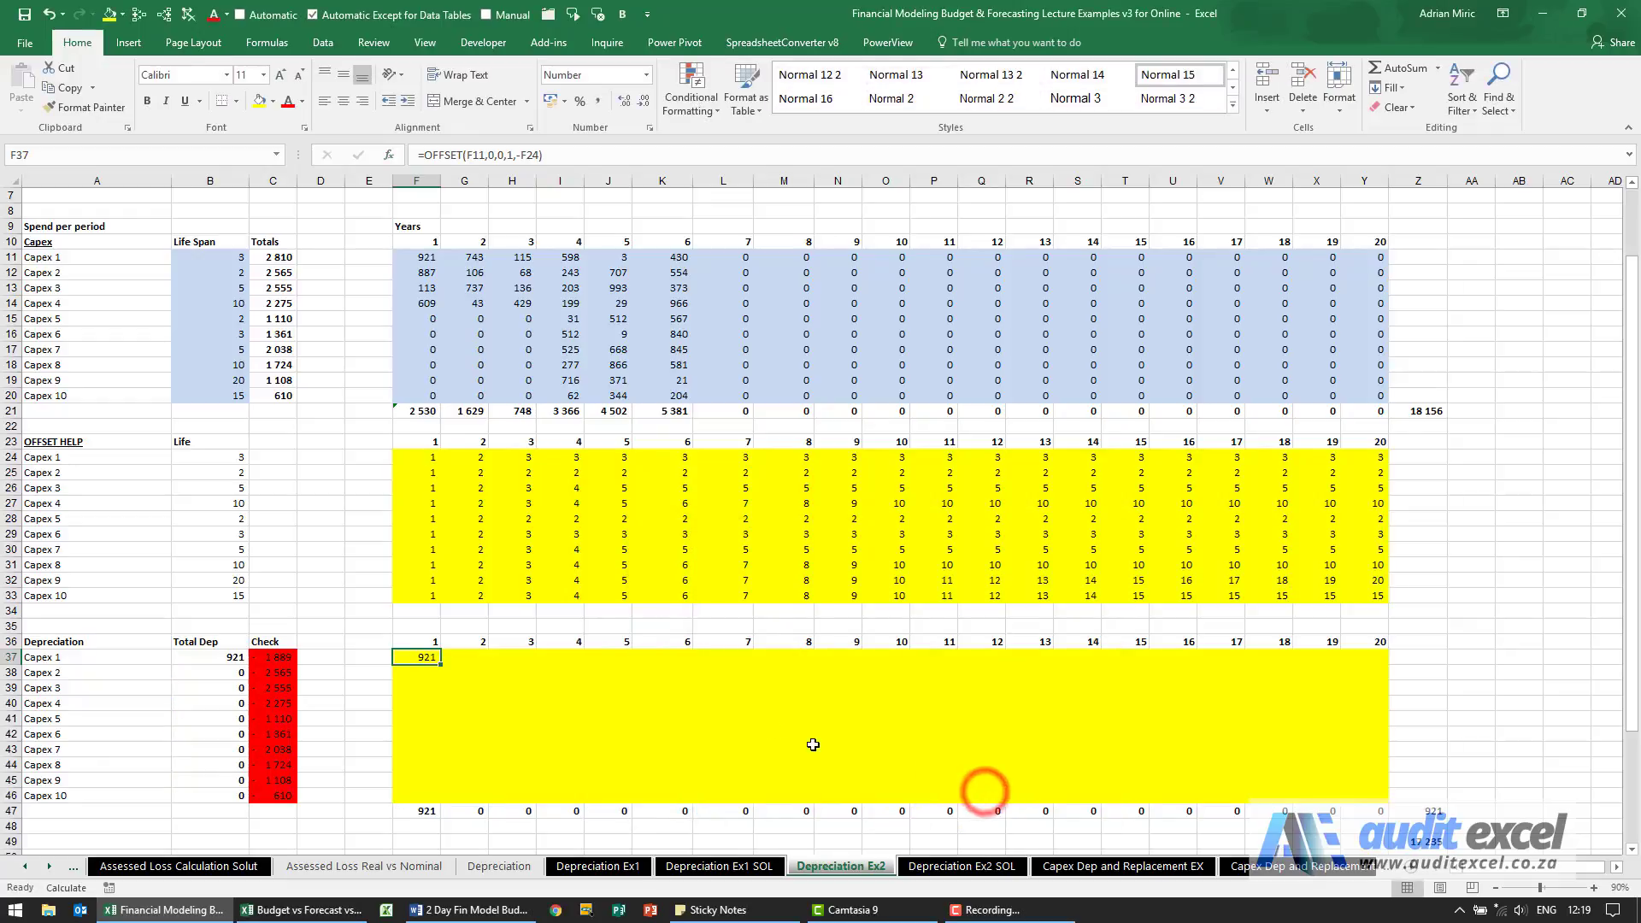
- Wrap F37's OFFSET in SUM and divide it by Capex 1's life in B11
click(424, 157)
text(sum)
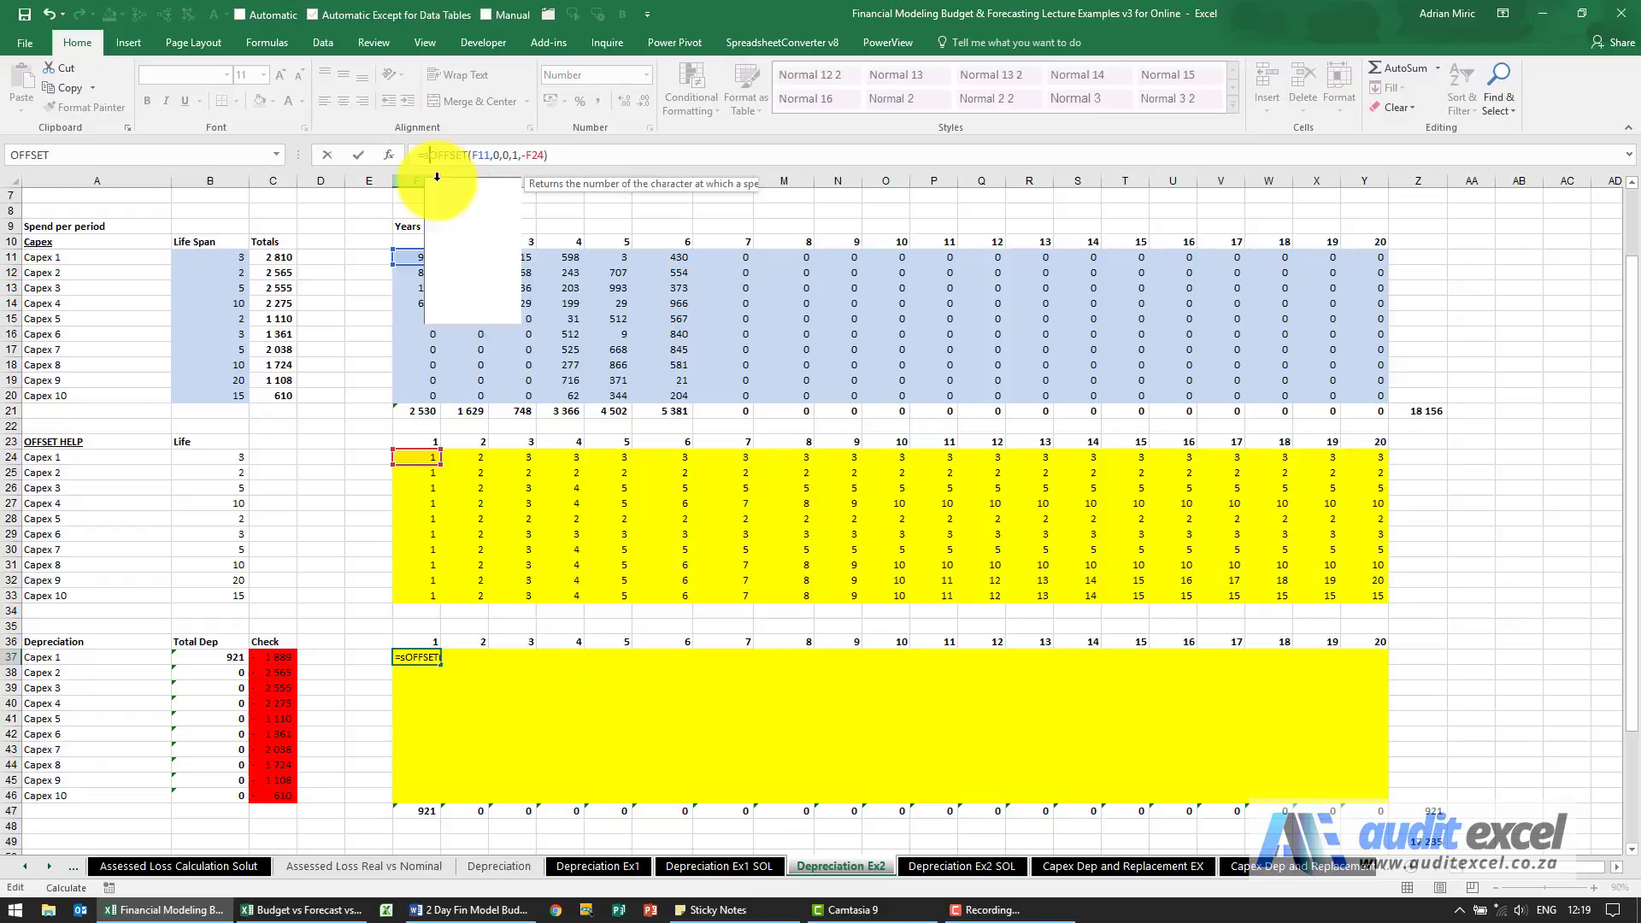
text(()
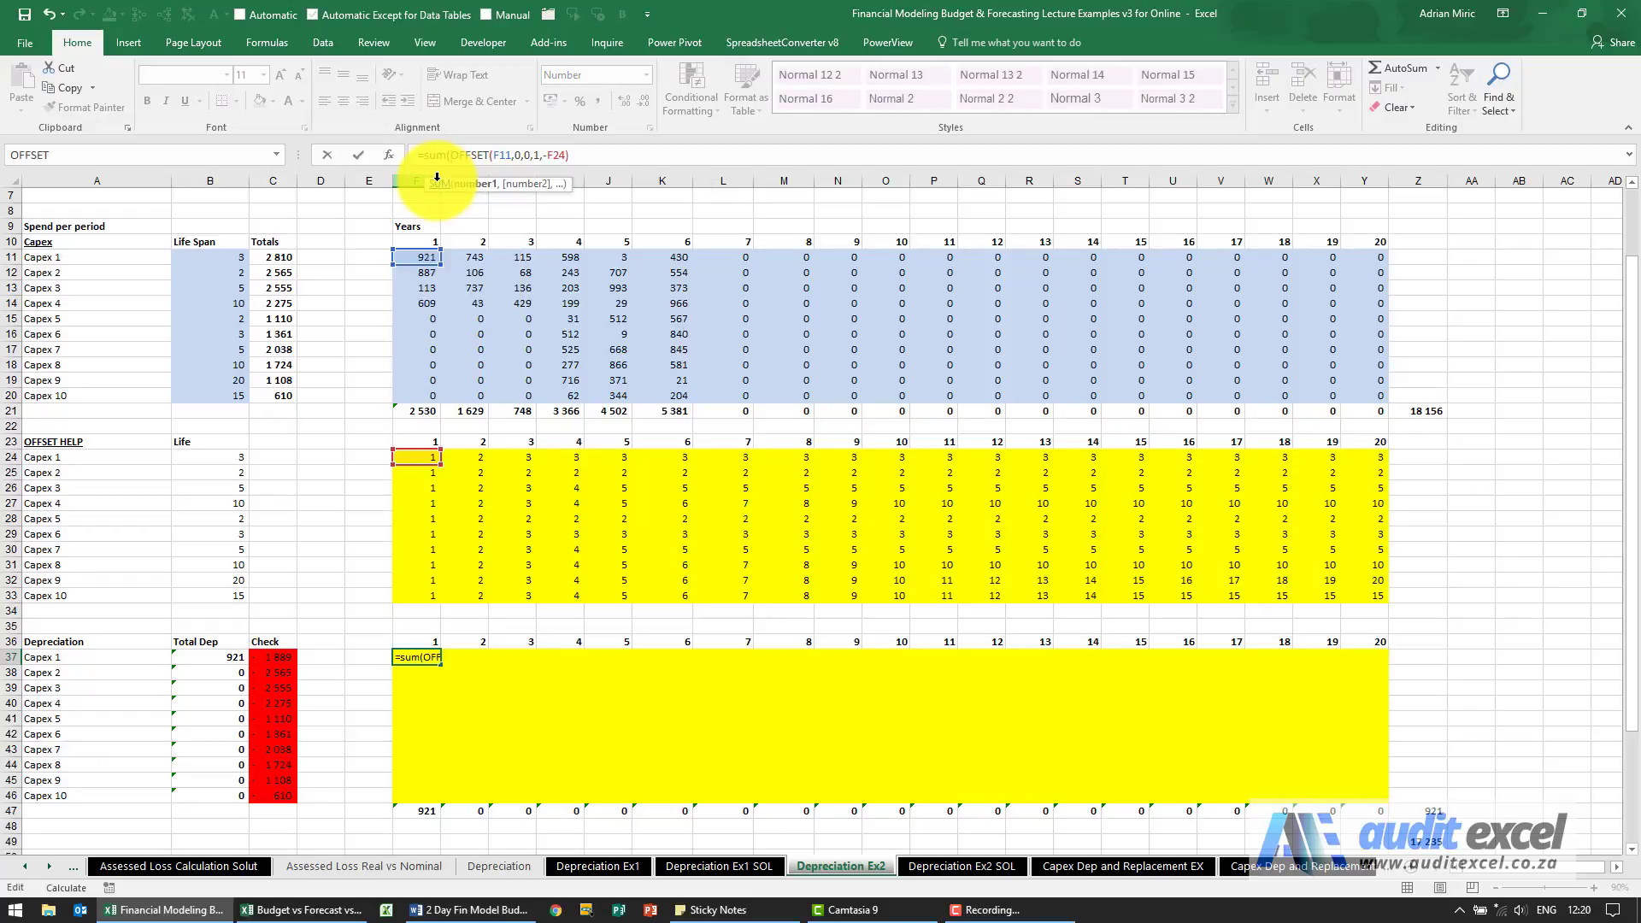
click(575, 157)
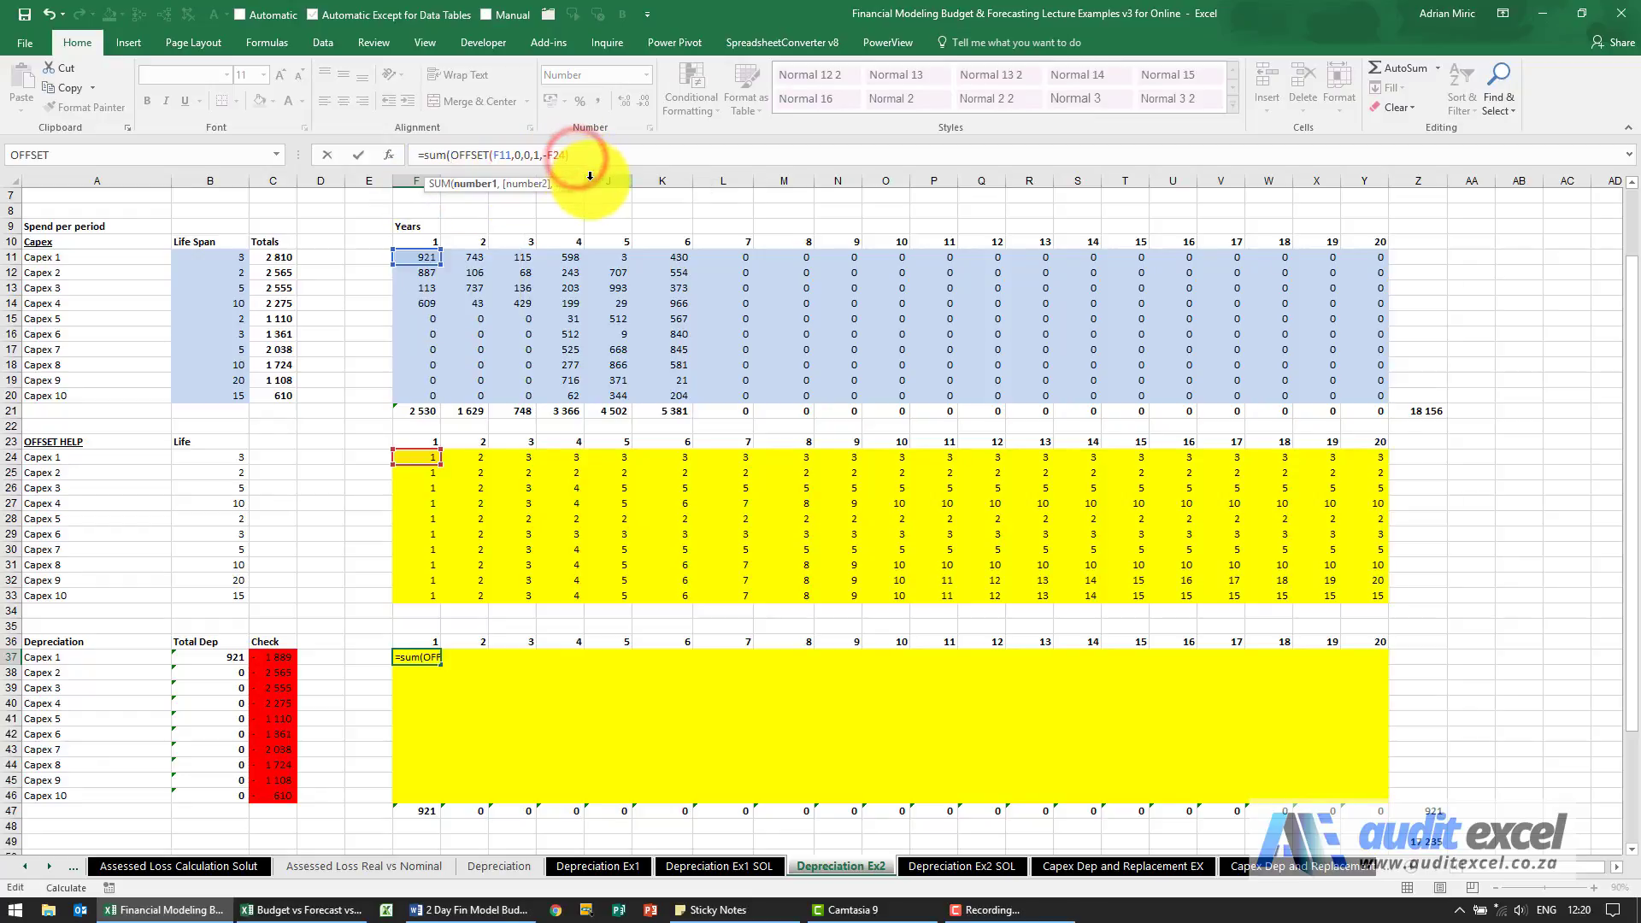
text())
key(ctrl+Return)
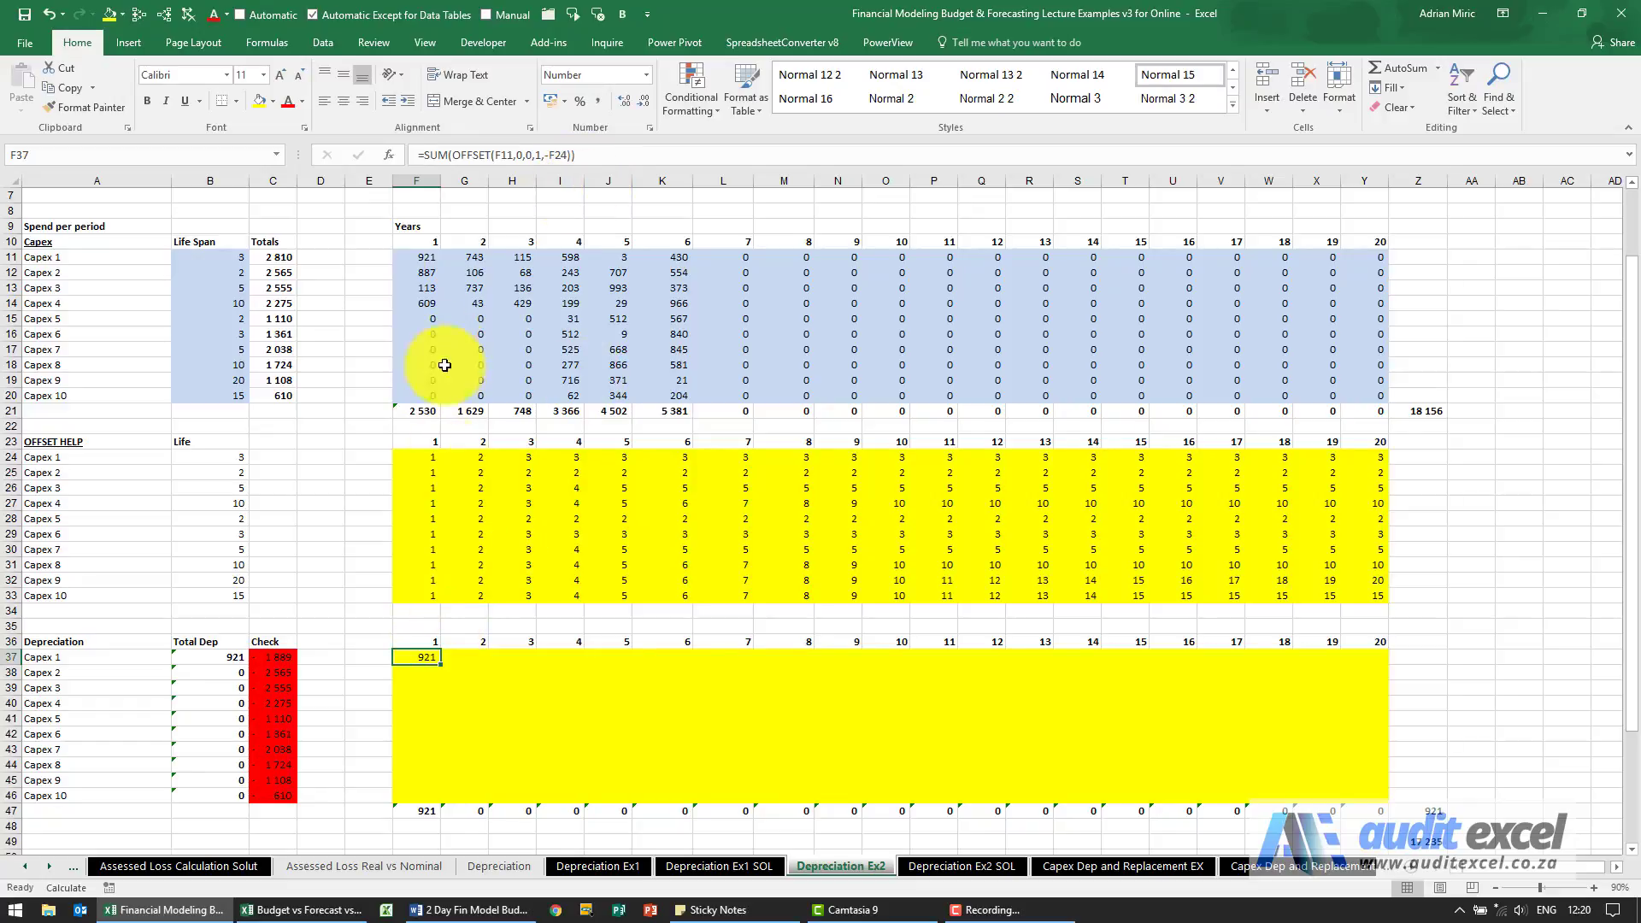
click(588, 154)
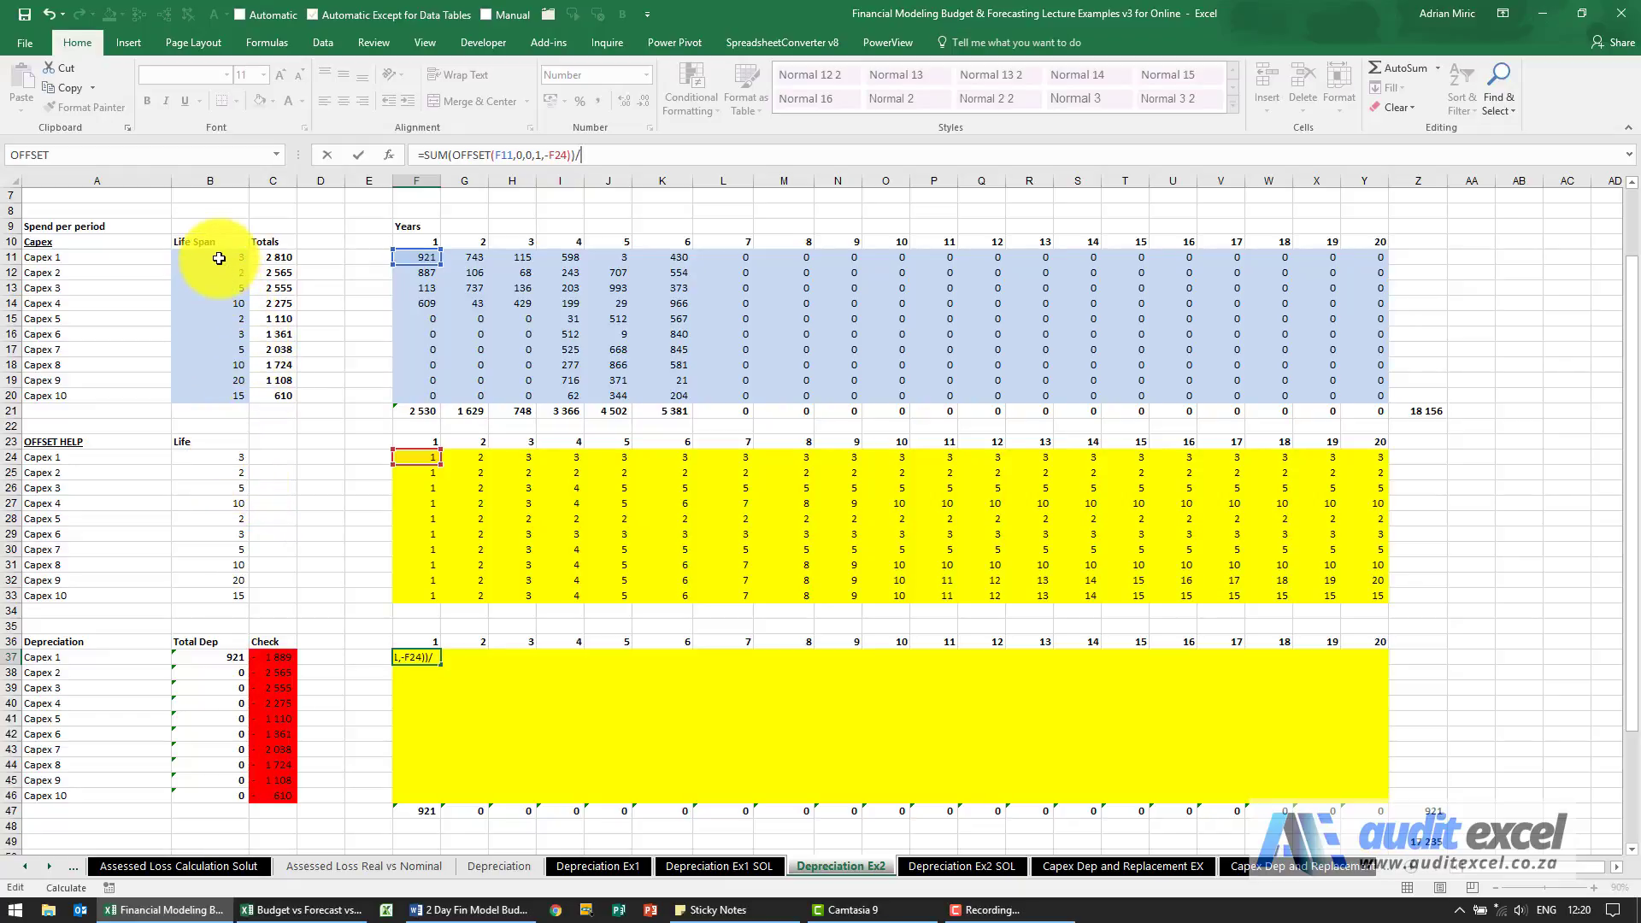
click(219, 258)
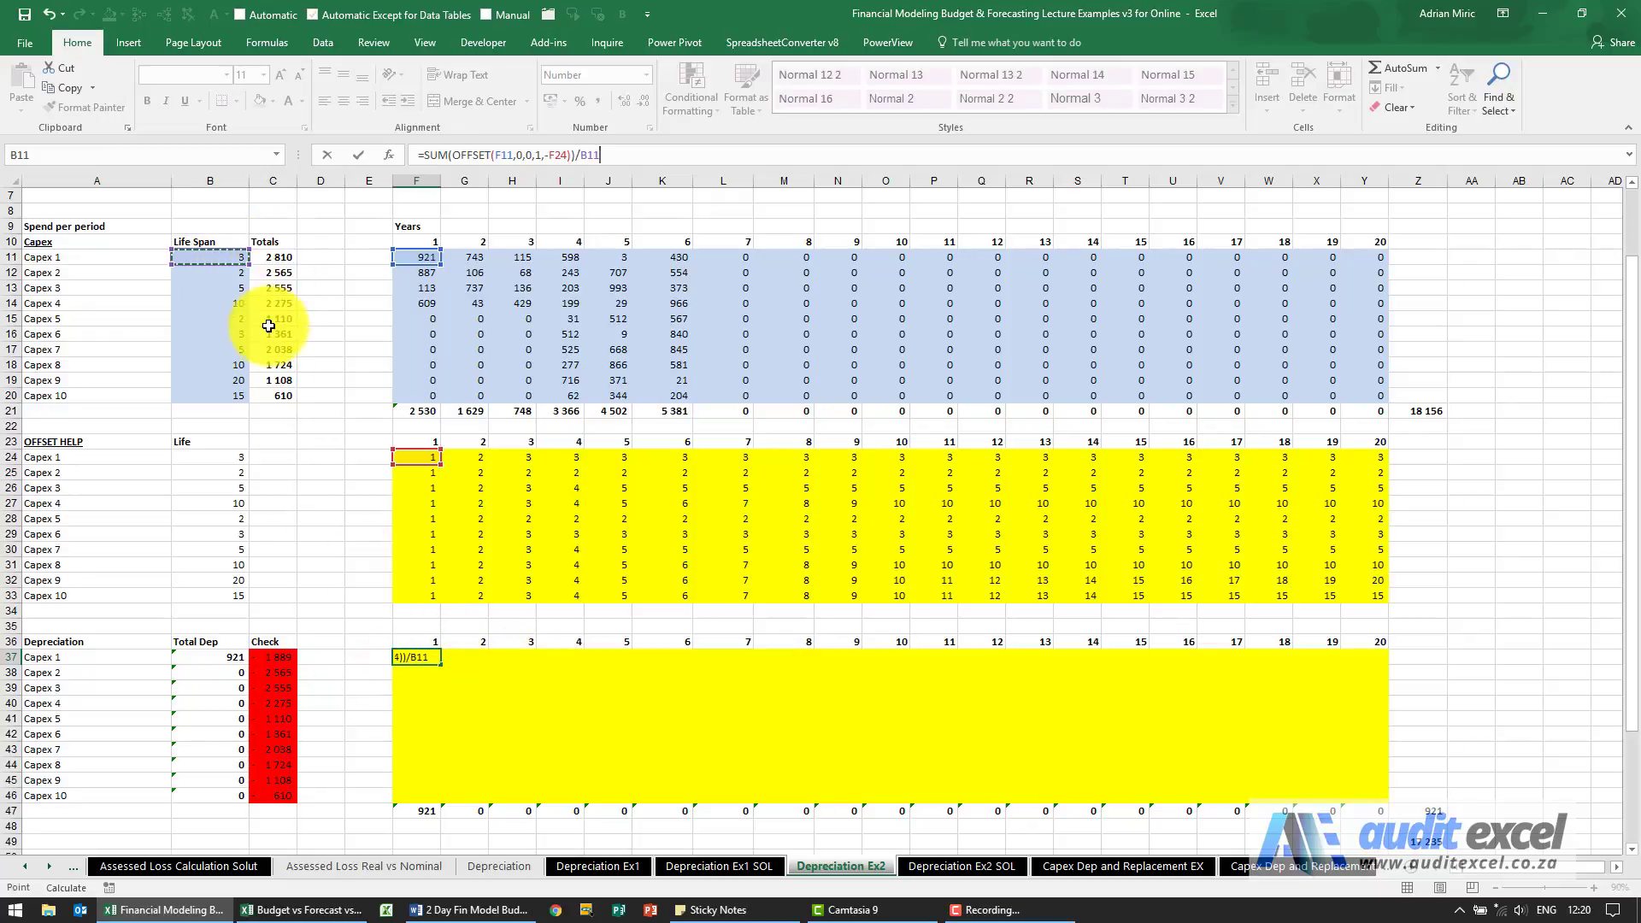
click(581, 154)
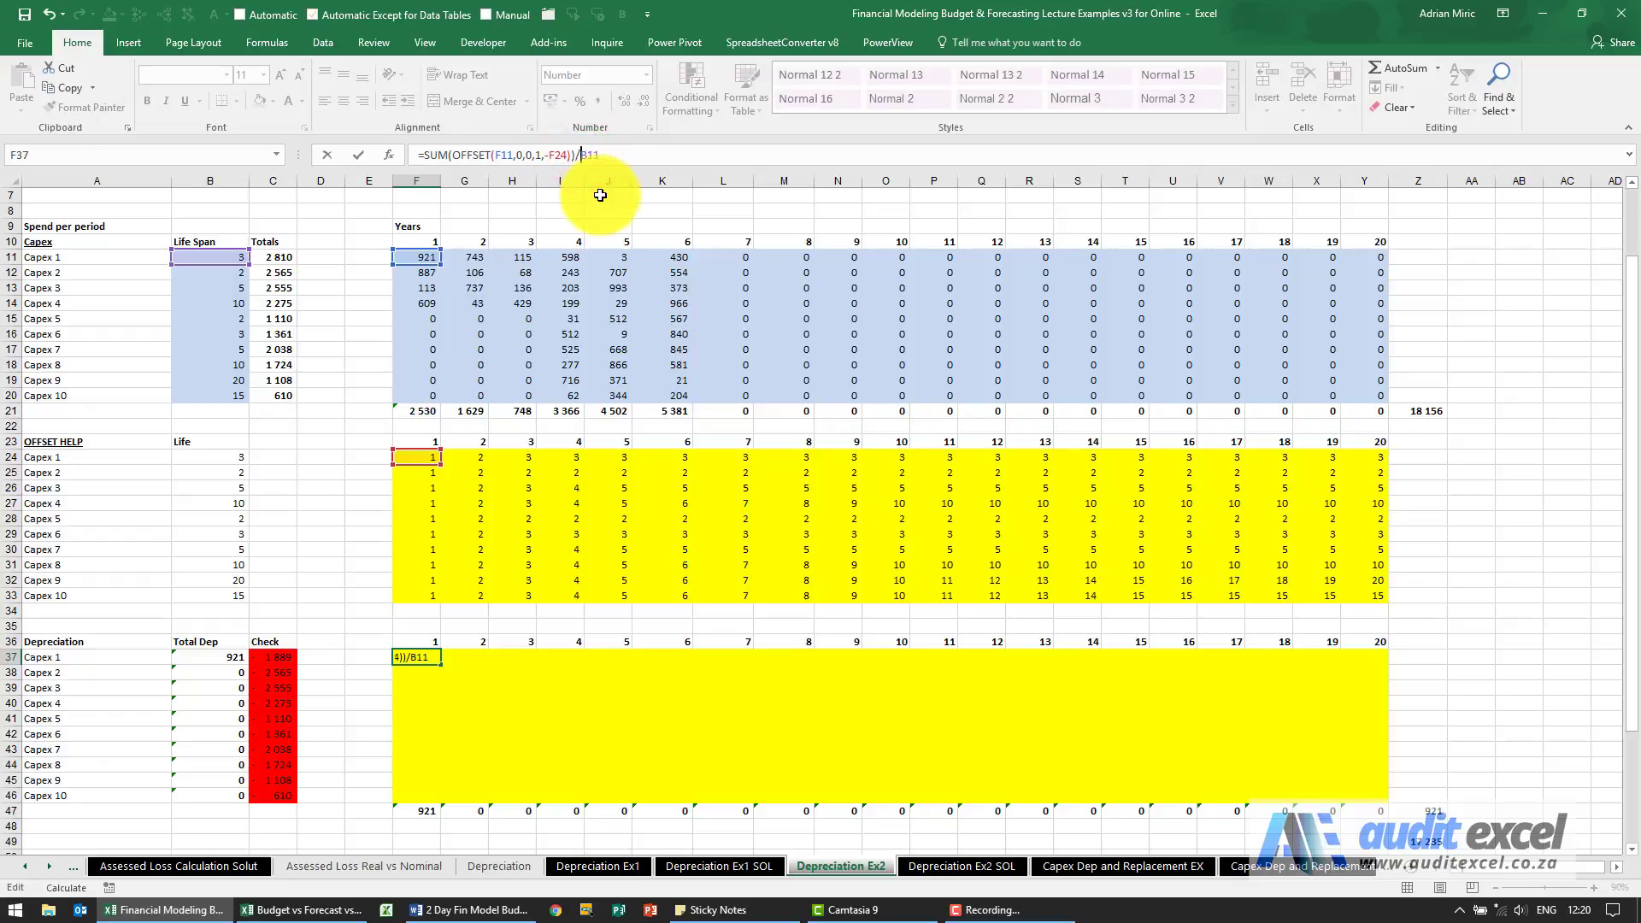
- Lock the divisor as $B11 and fill F37's formula across to Y37 and down to row 46
text($)
key(ctrl+Return)
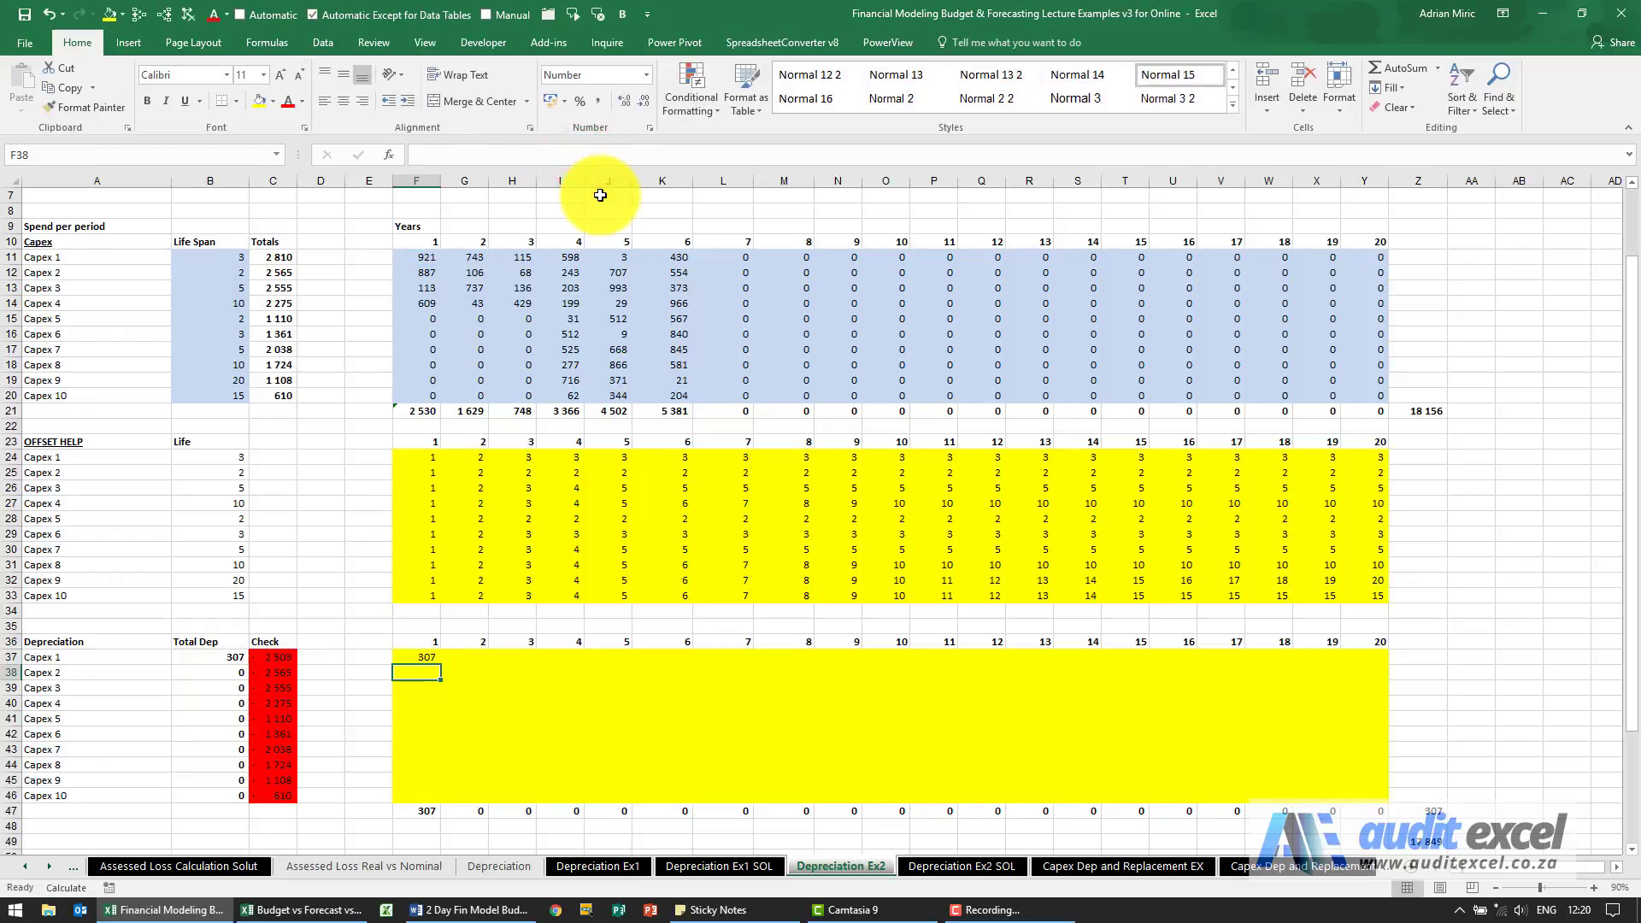
scroll(634, 417, down, 1)
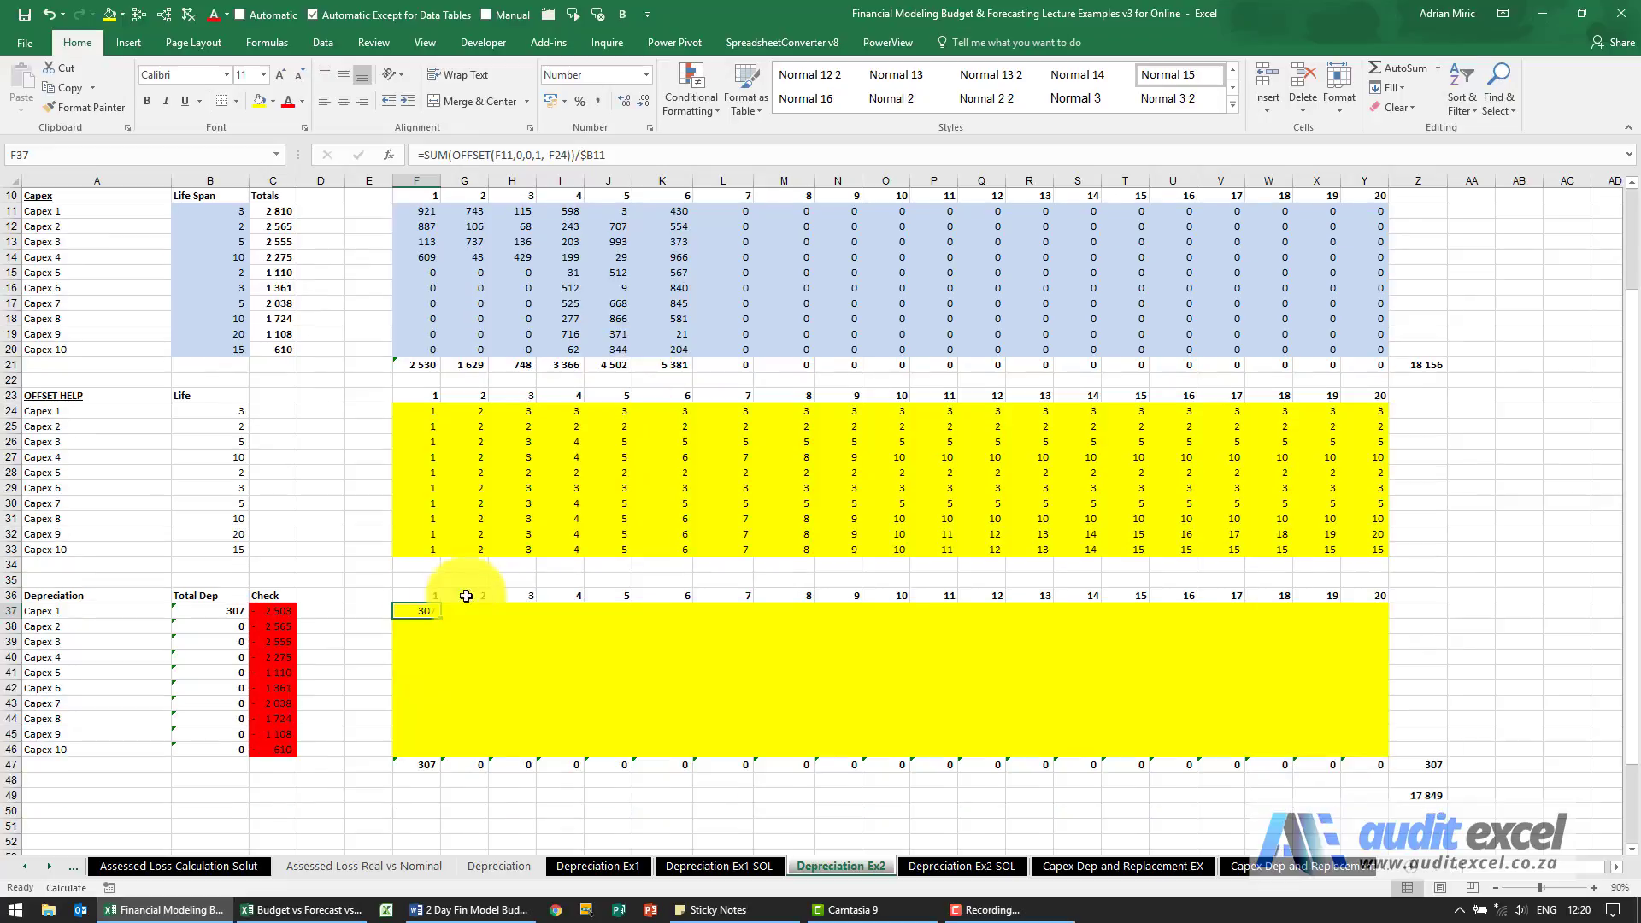
drag(438, 621, 1367, 628)
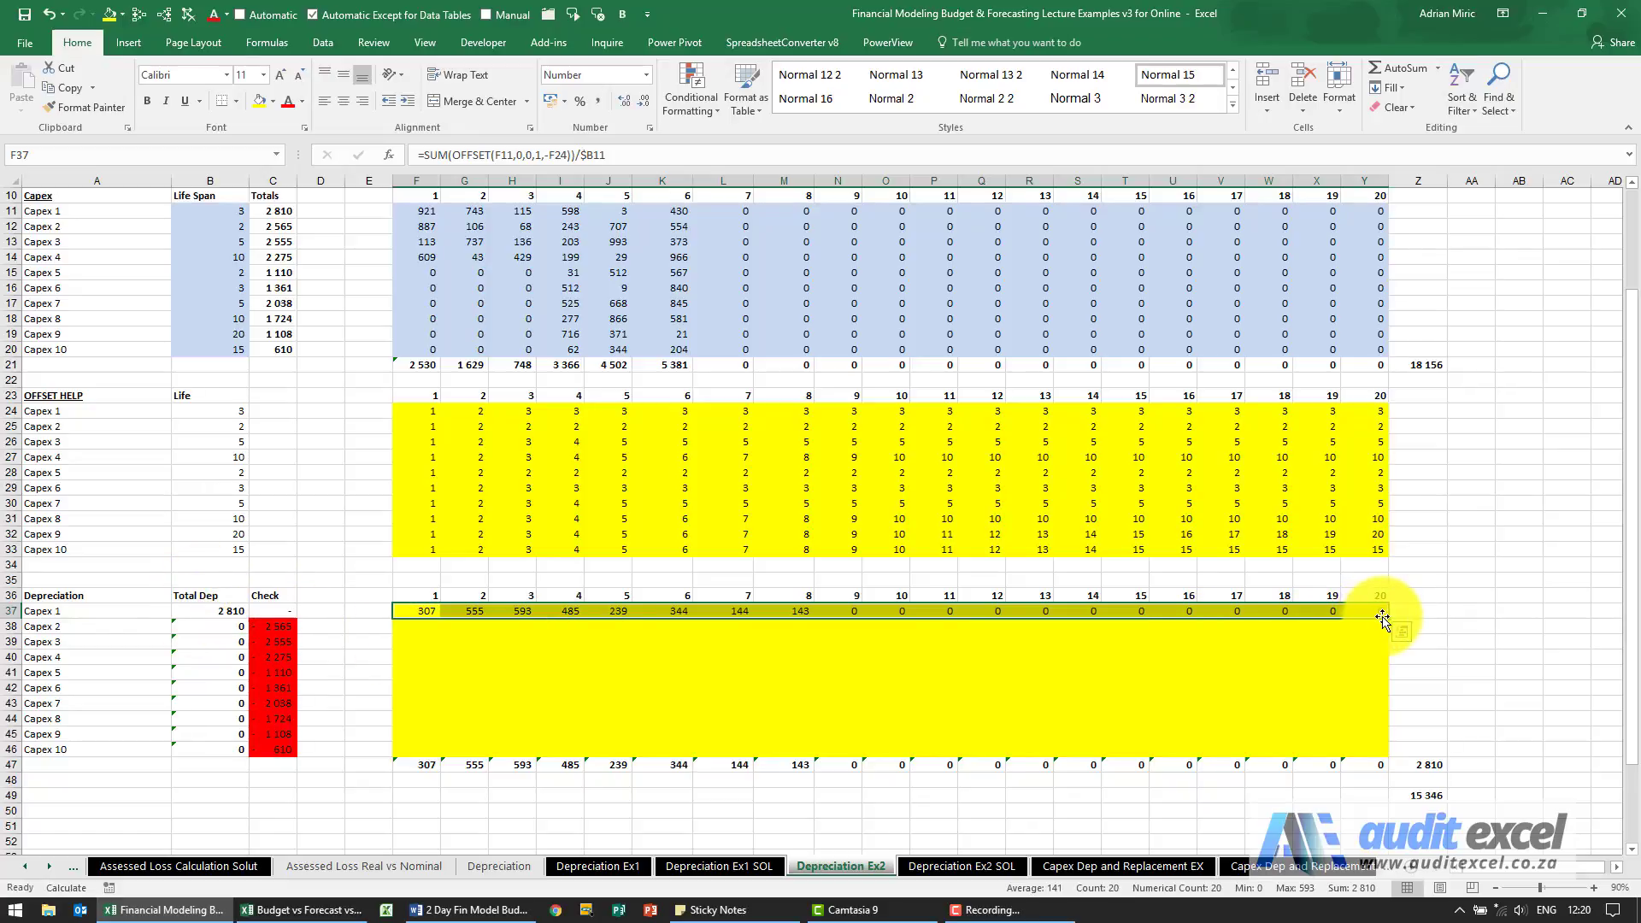
drag(1384, 619, 1386, 752)
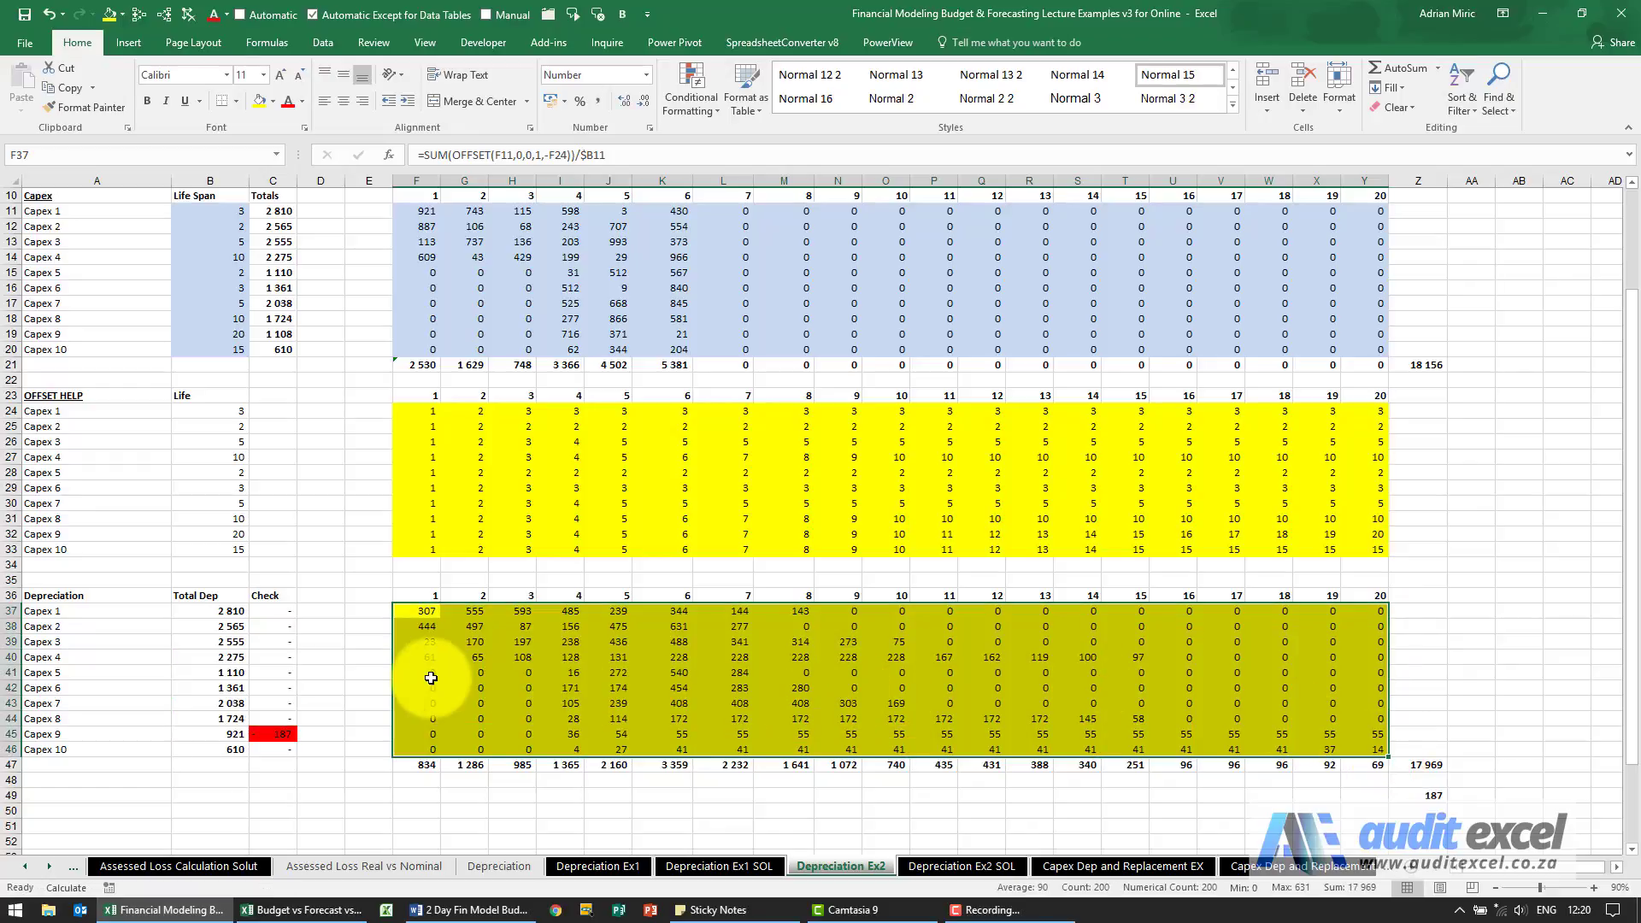
- Trace the precedents of the Capex 1 total and Capex 2 check, then inspect Capex 9's year-20 depreciation
click(233, 612)
click(138, 15)
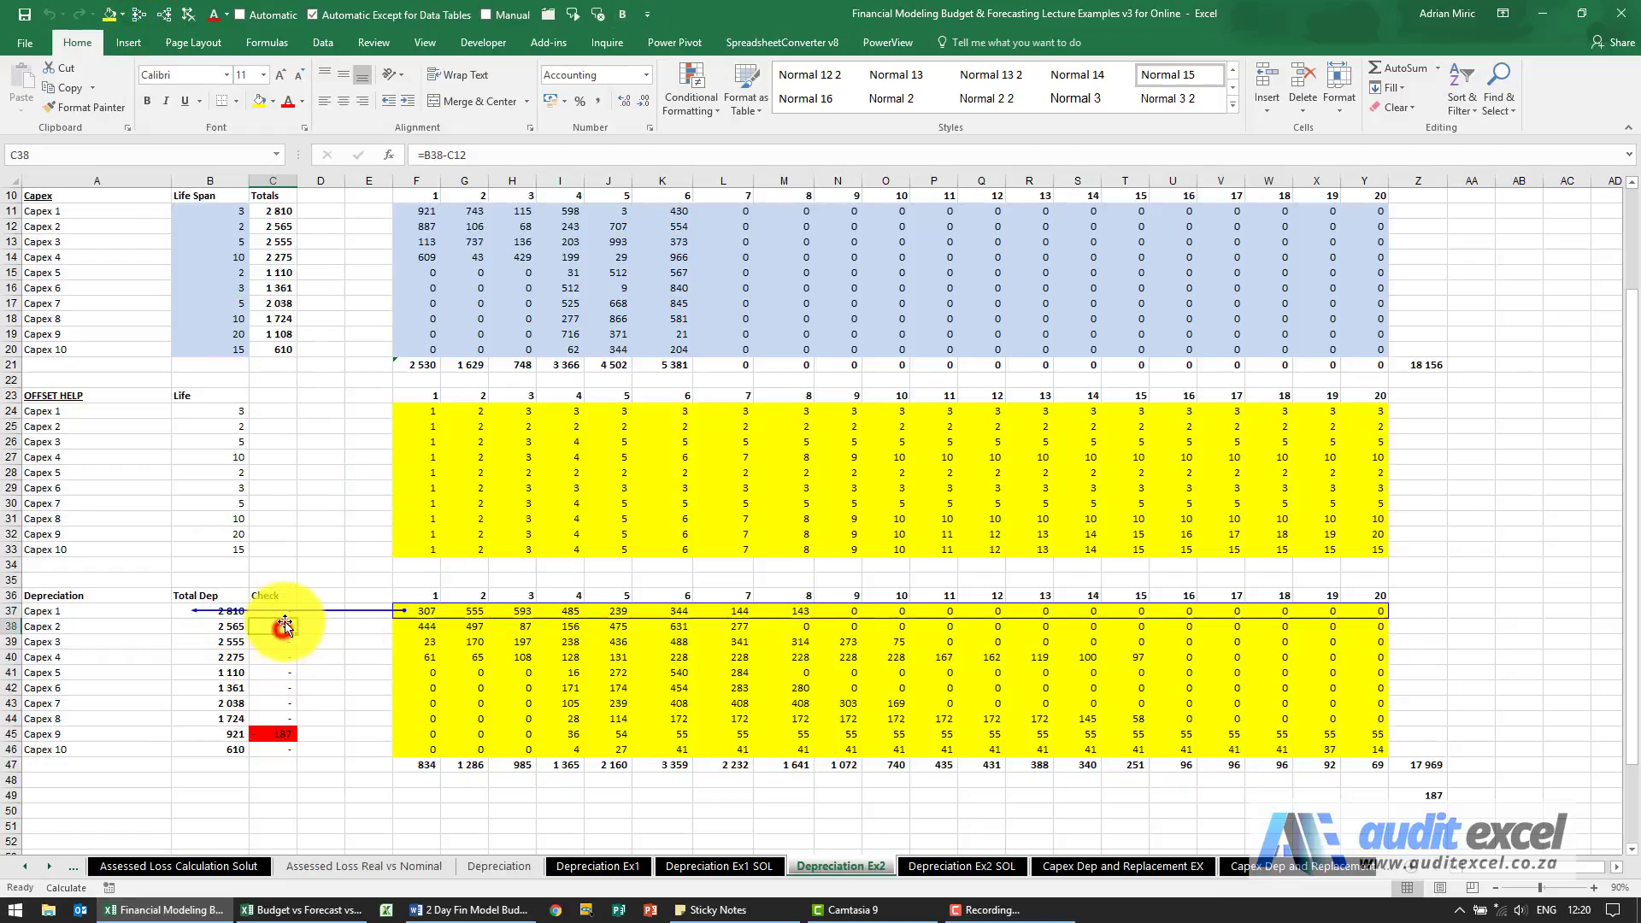
click(188, 15)
click(141, 15)
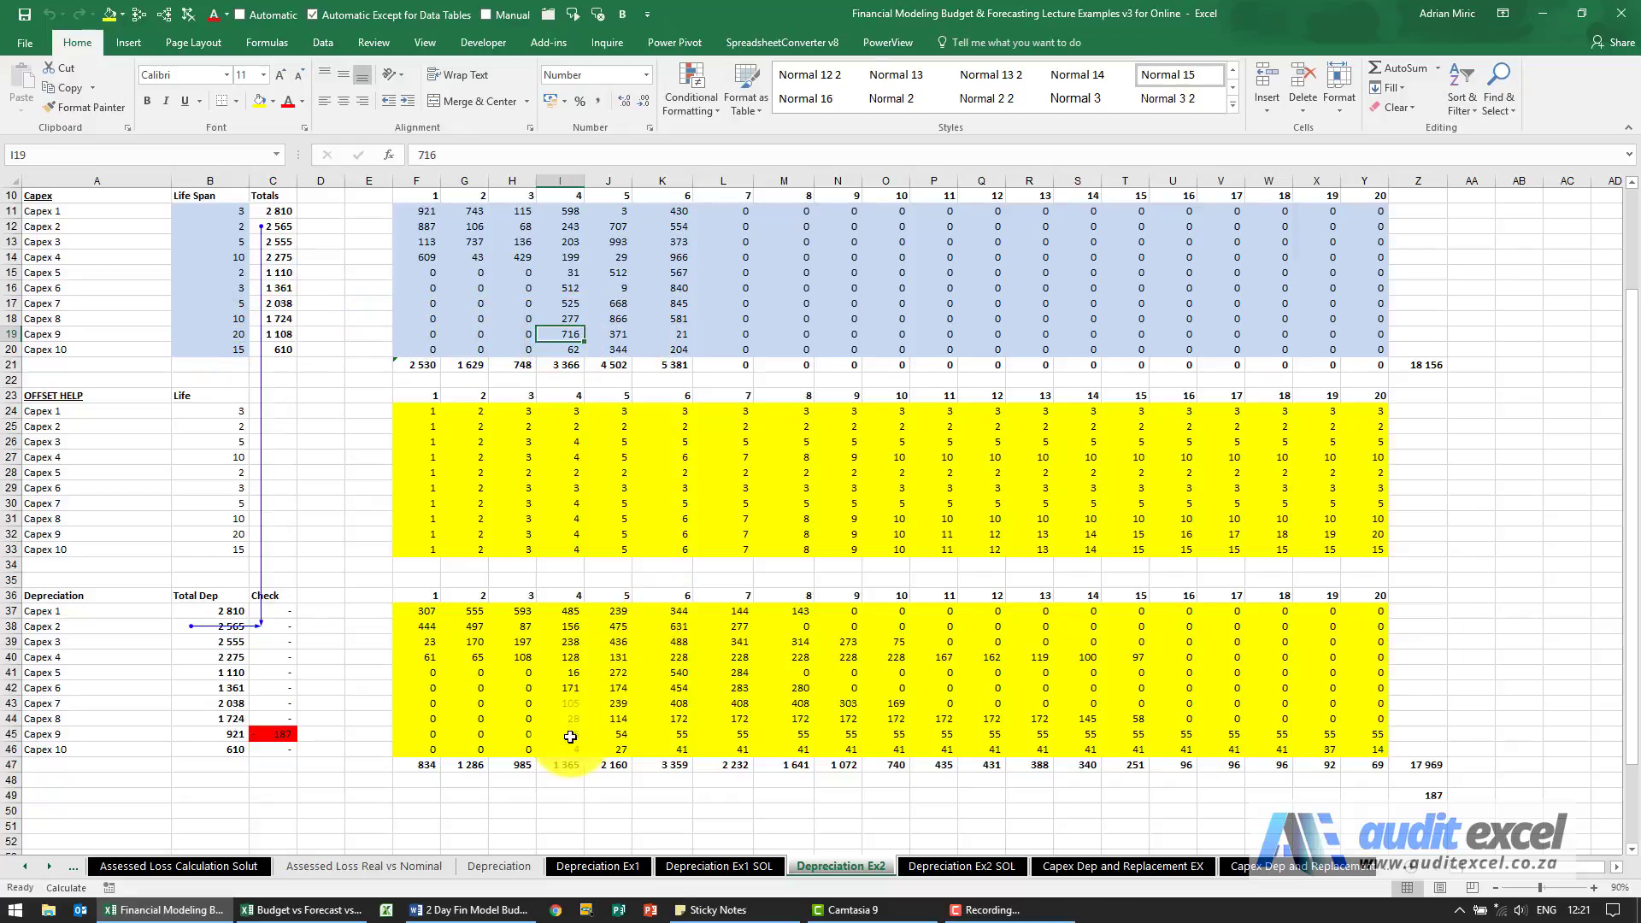
click(1375, 734)
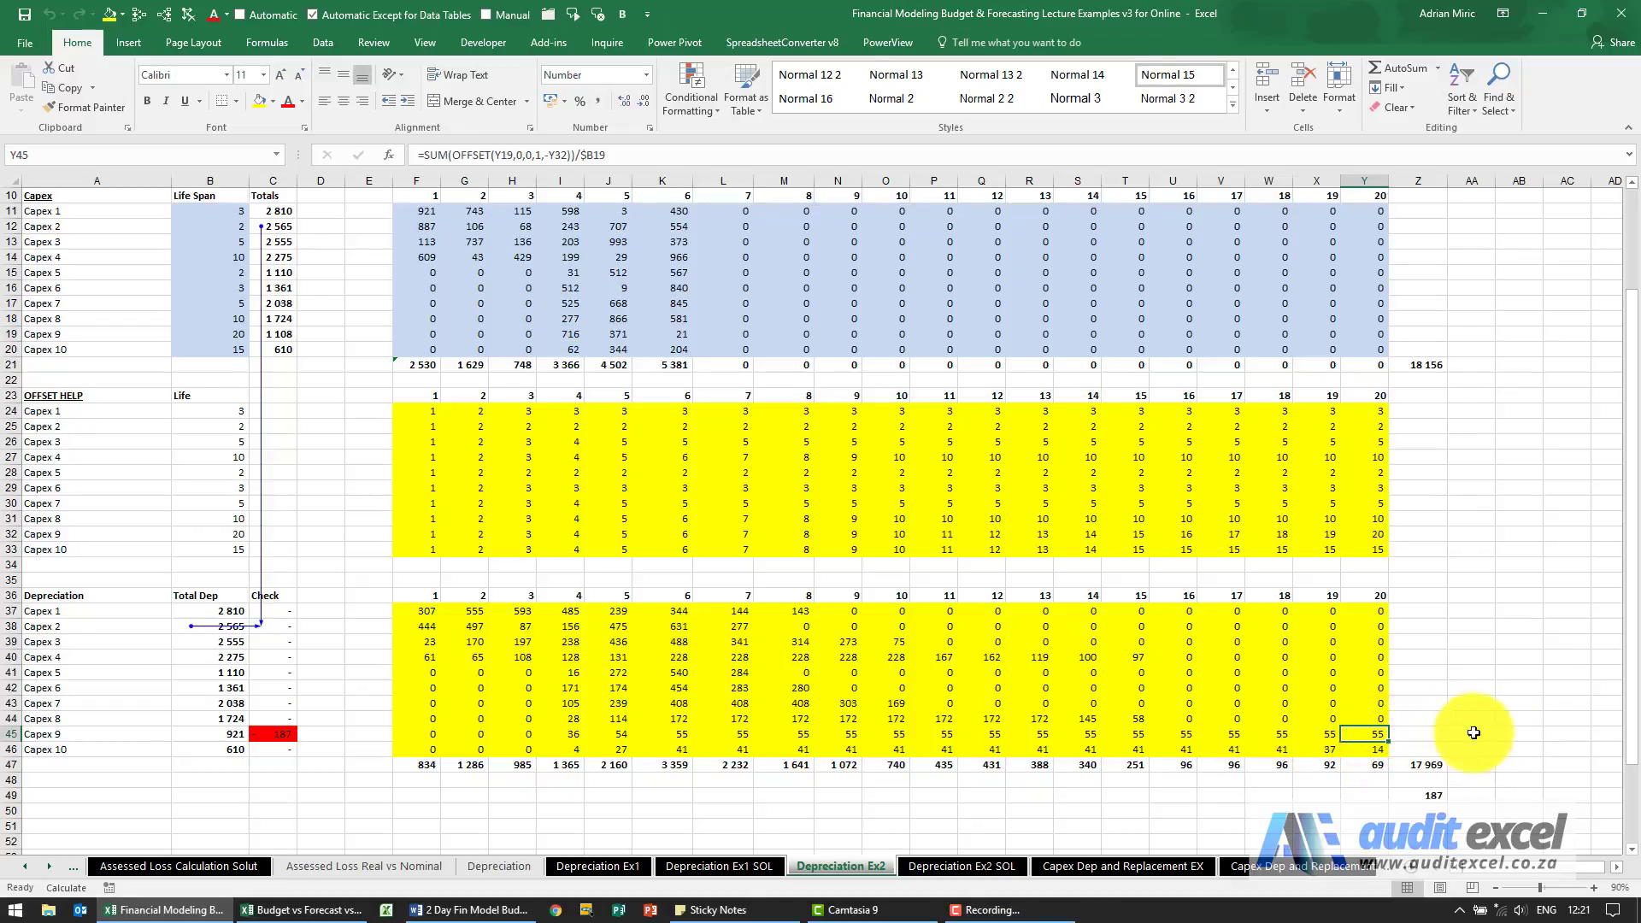
- Inspect the bucket's year-1 opening balance and trace where year-1 purchases come from
scroll(1061, 551, down, 3)
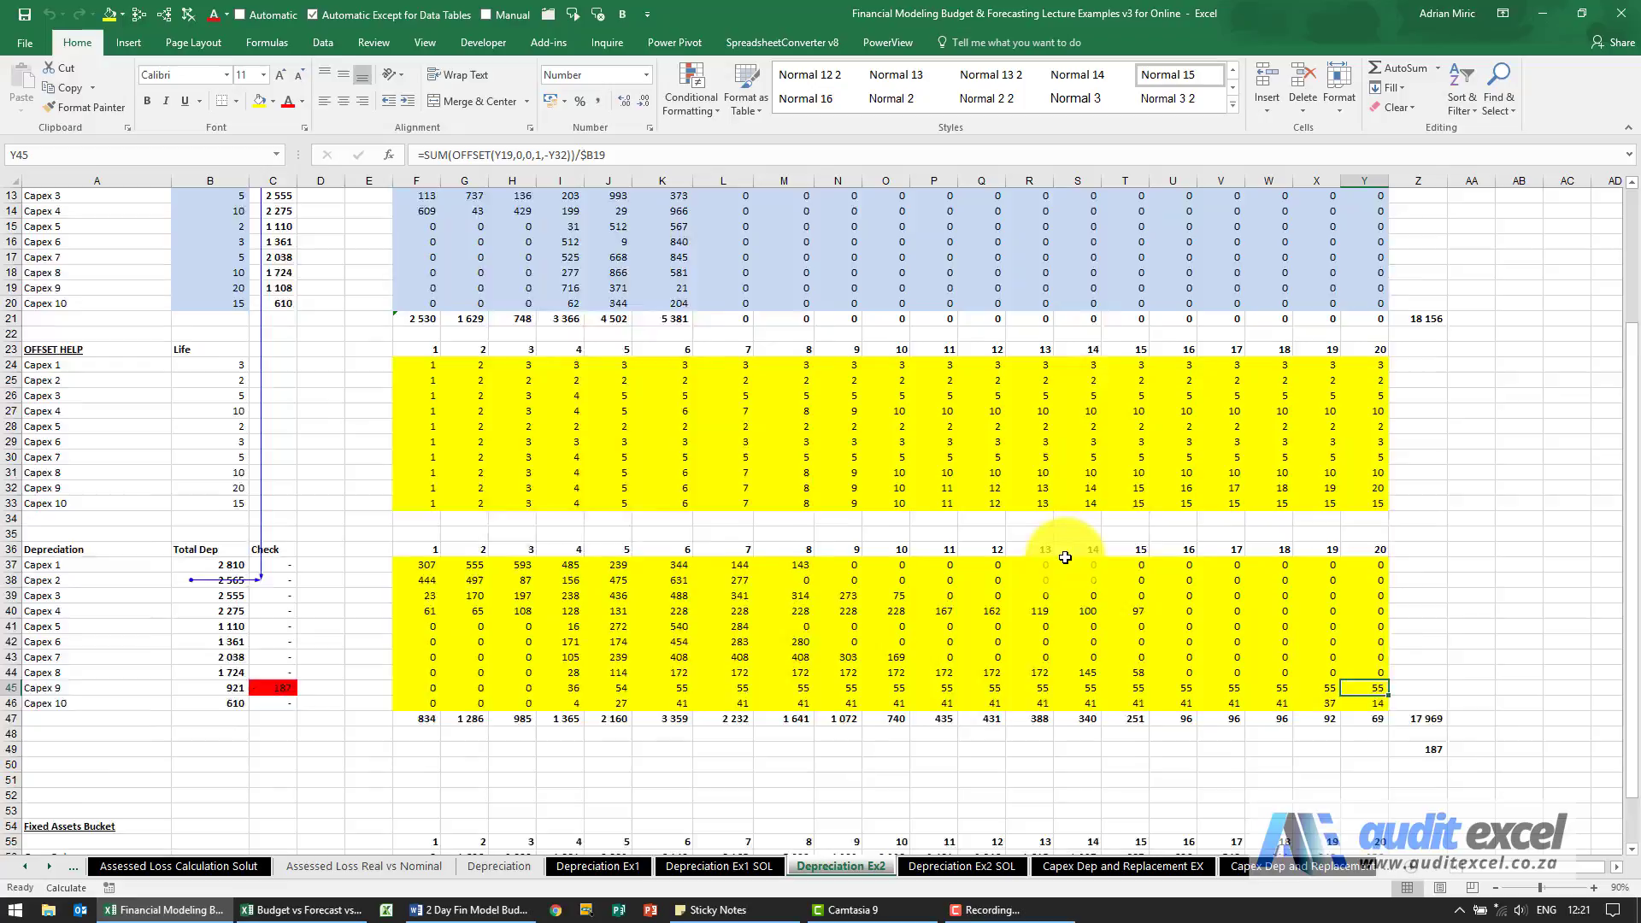
scroll(1056, 540, down, 1)
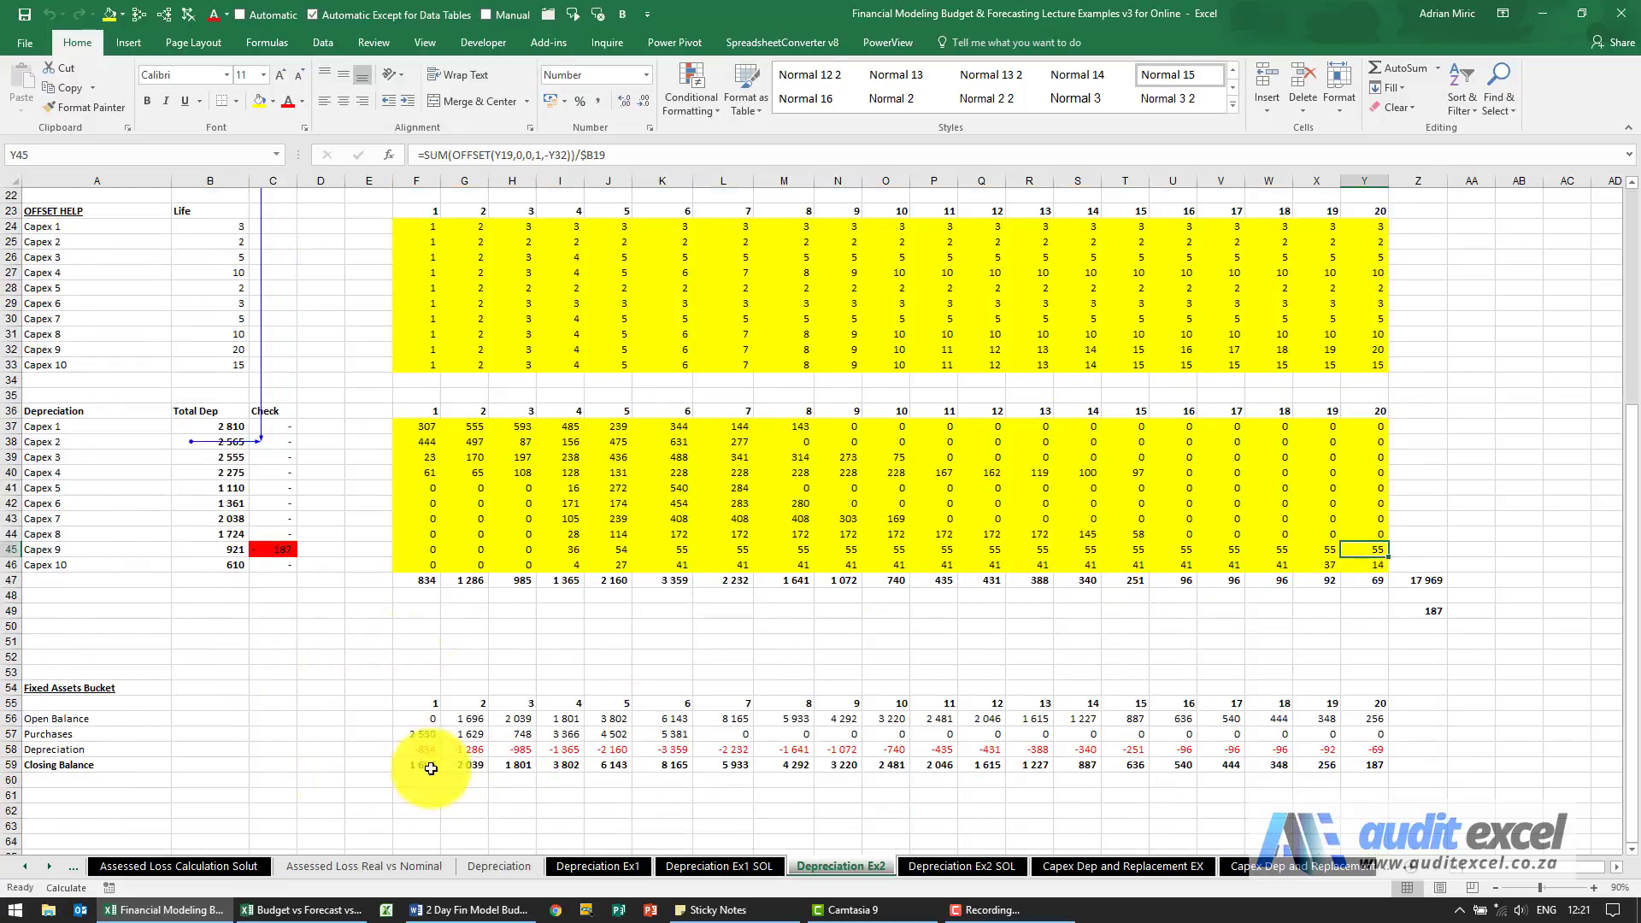
click(411, 720)
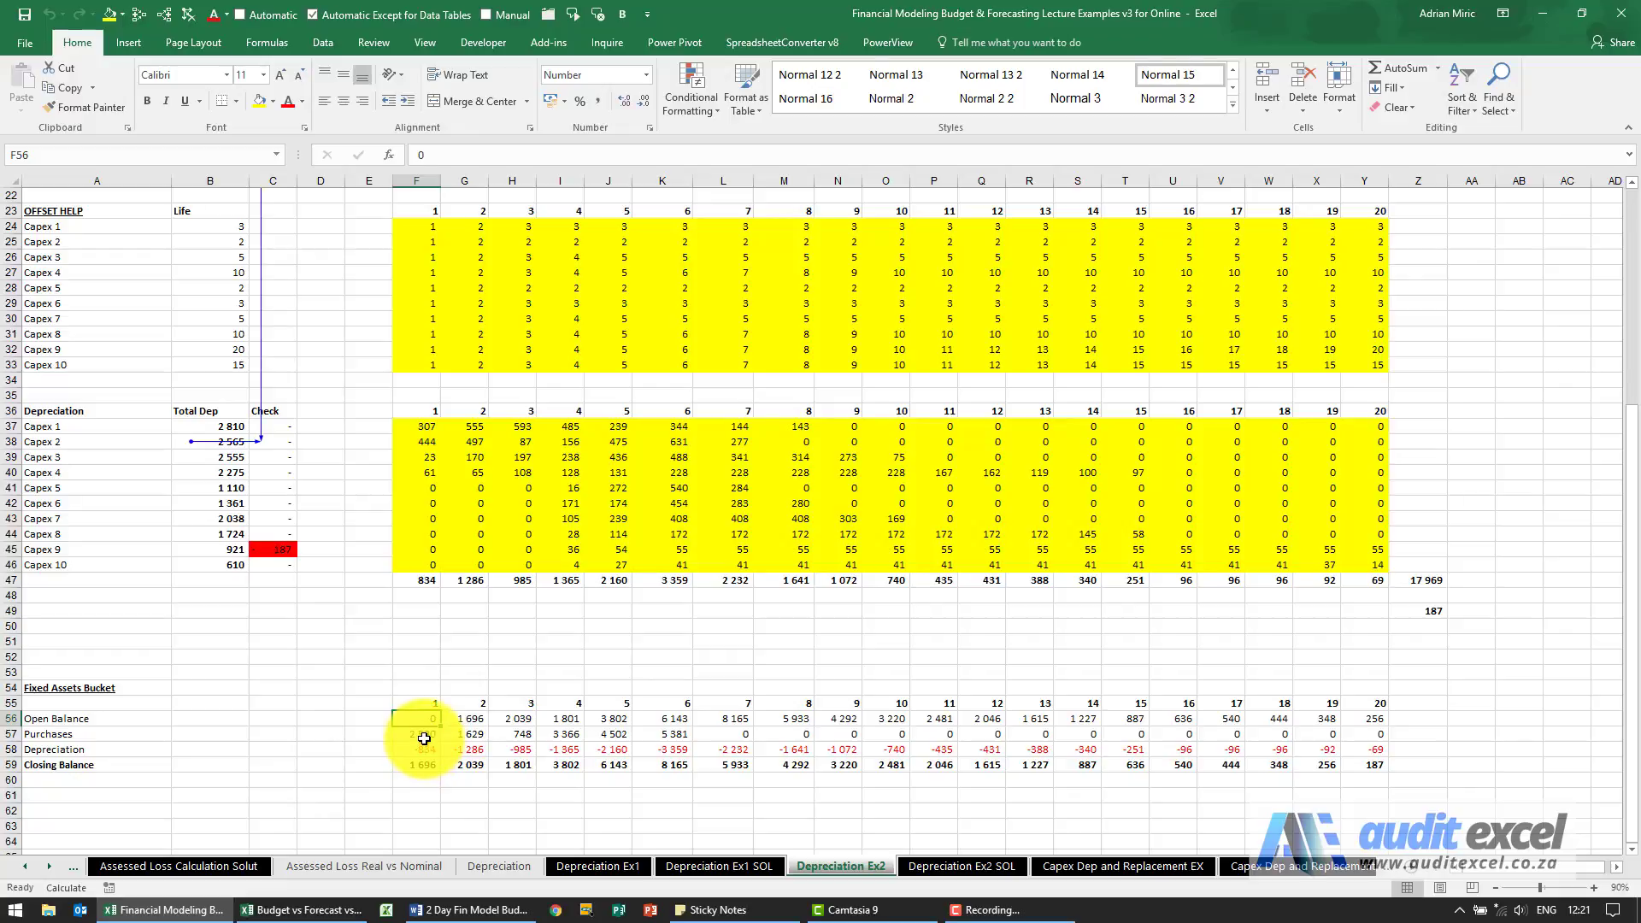
click(424, 737)
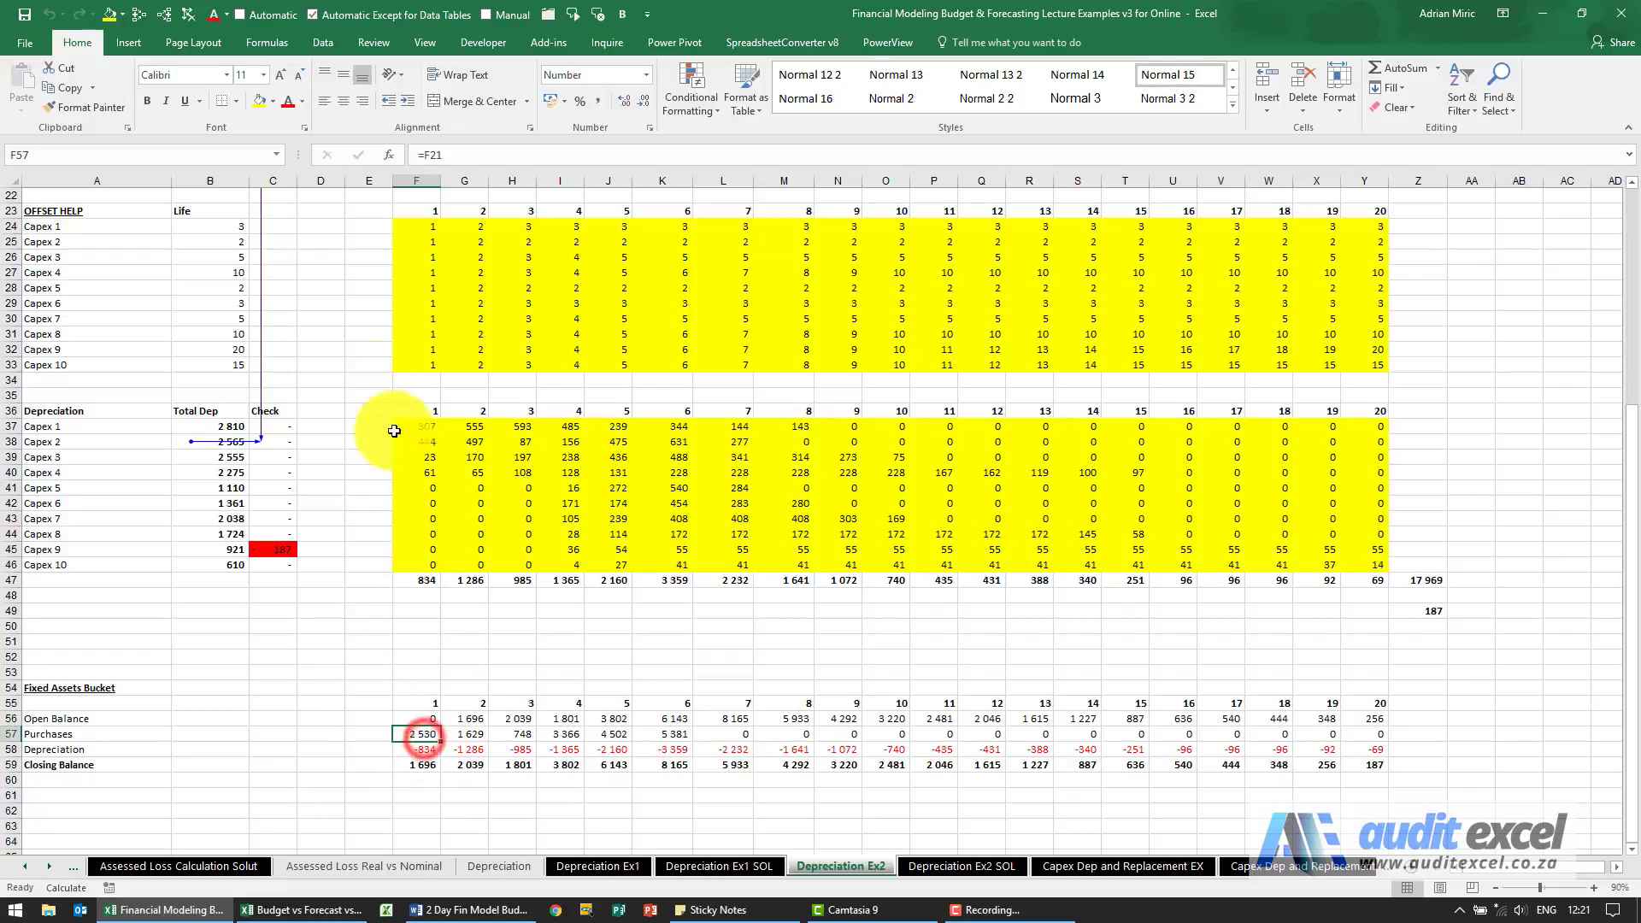
click(142, 17)
scroll(567, 376, up, 4)
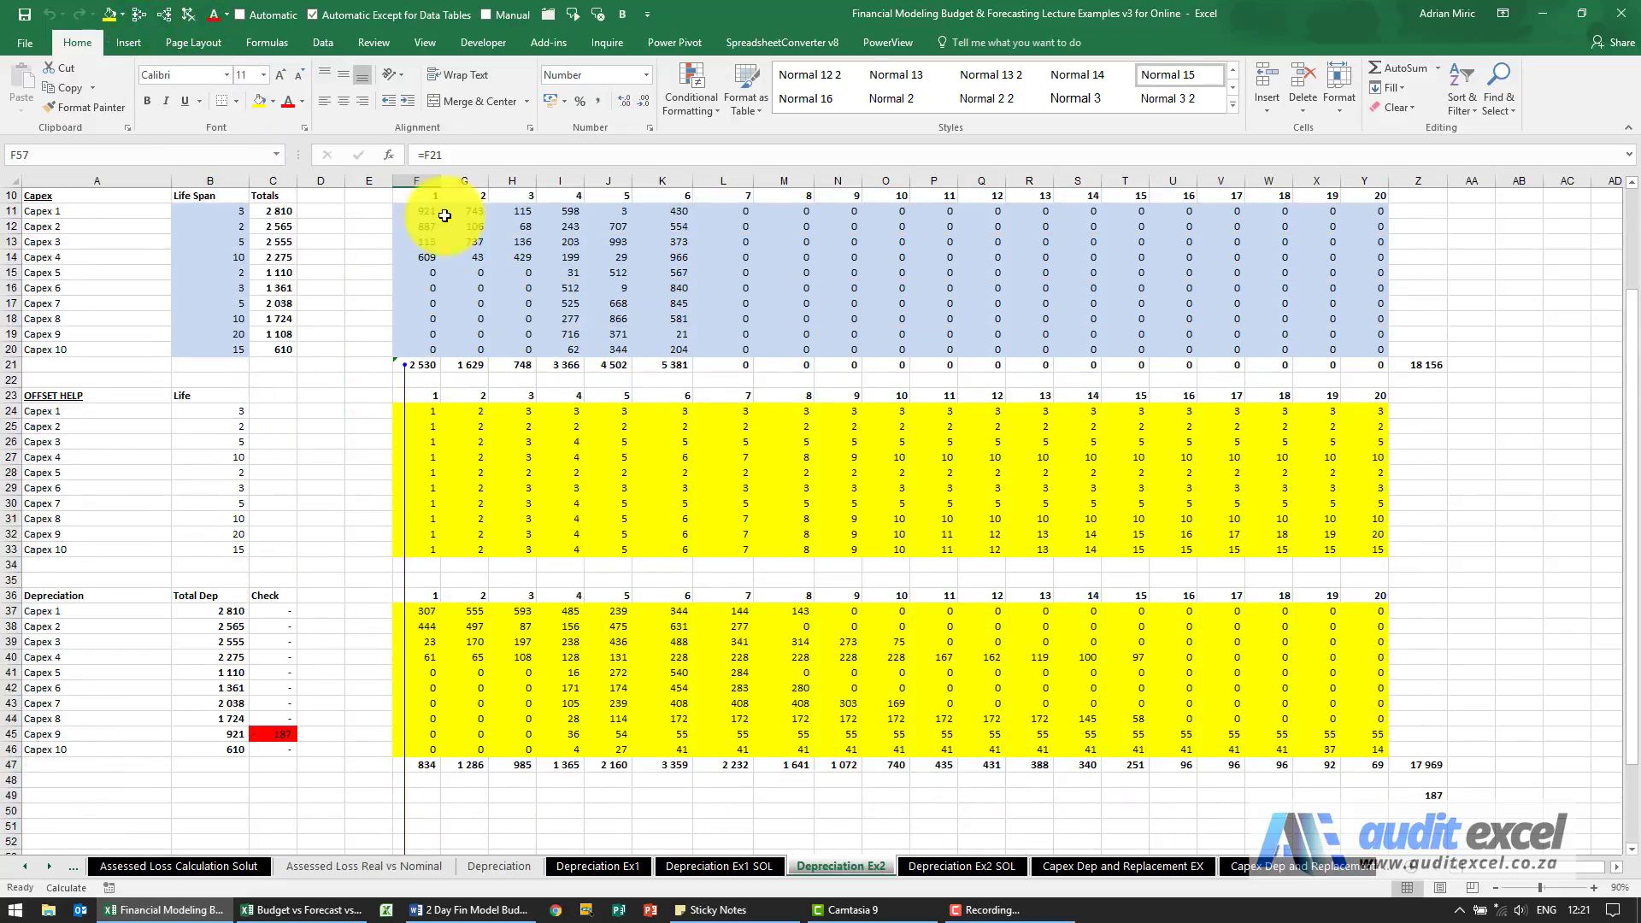
scroll(476, 348, down, 5)
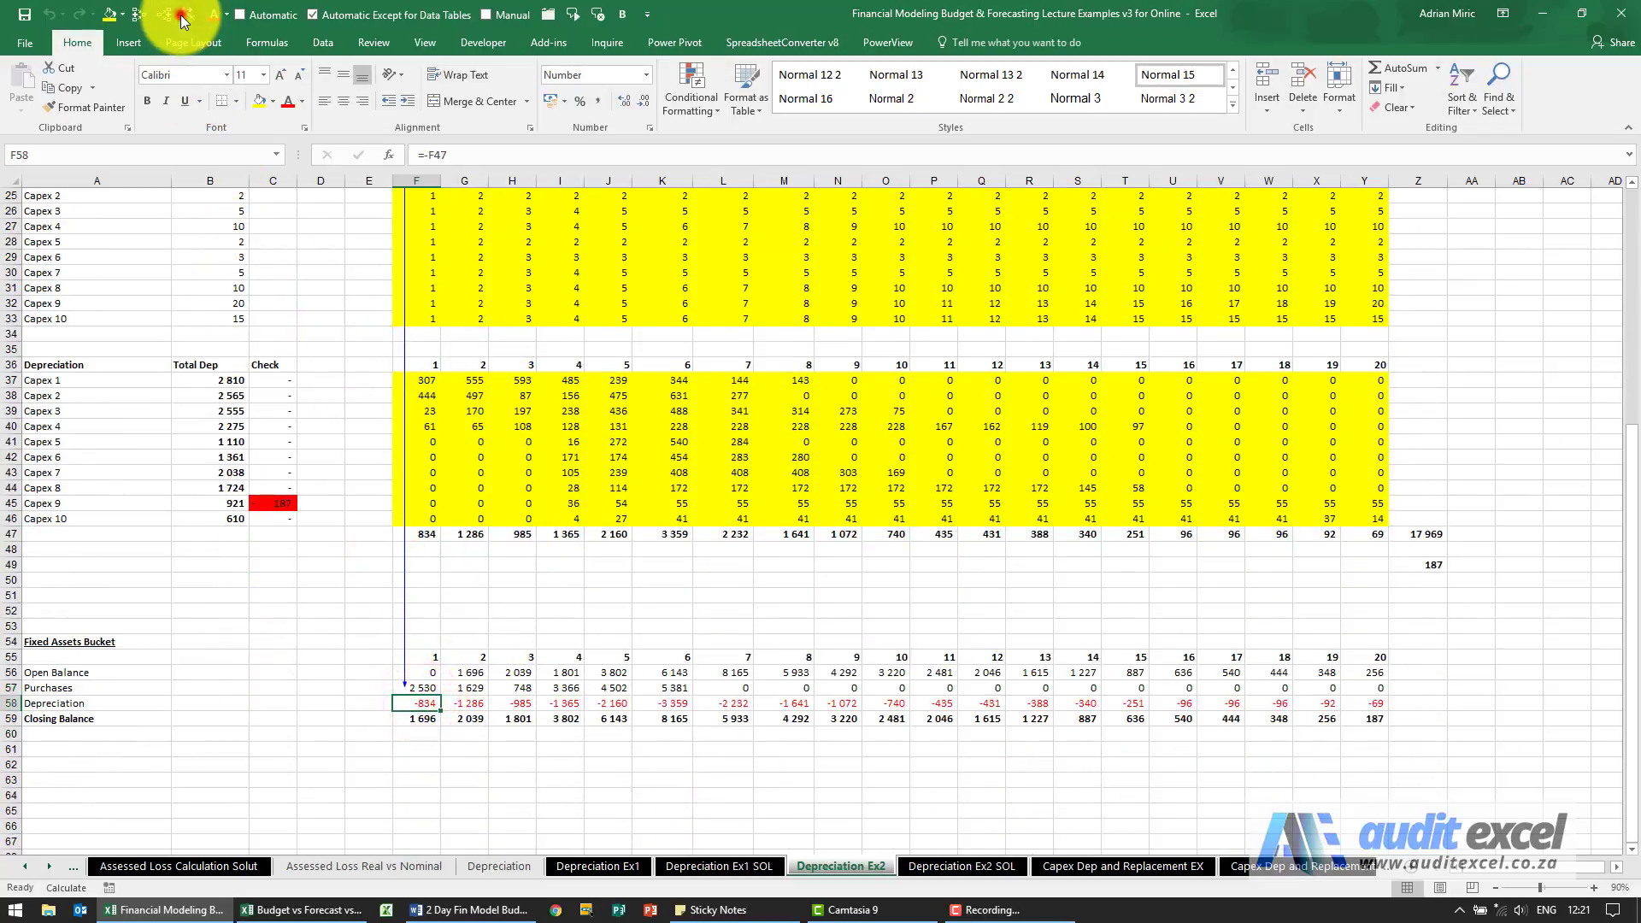
- Trace the precedents of year-1 depreciation and the closing balance, then select the year-2 opening balance
click(136, 17)
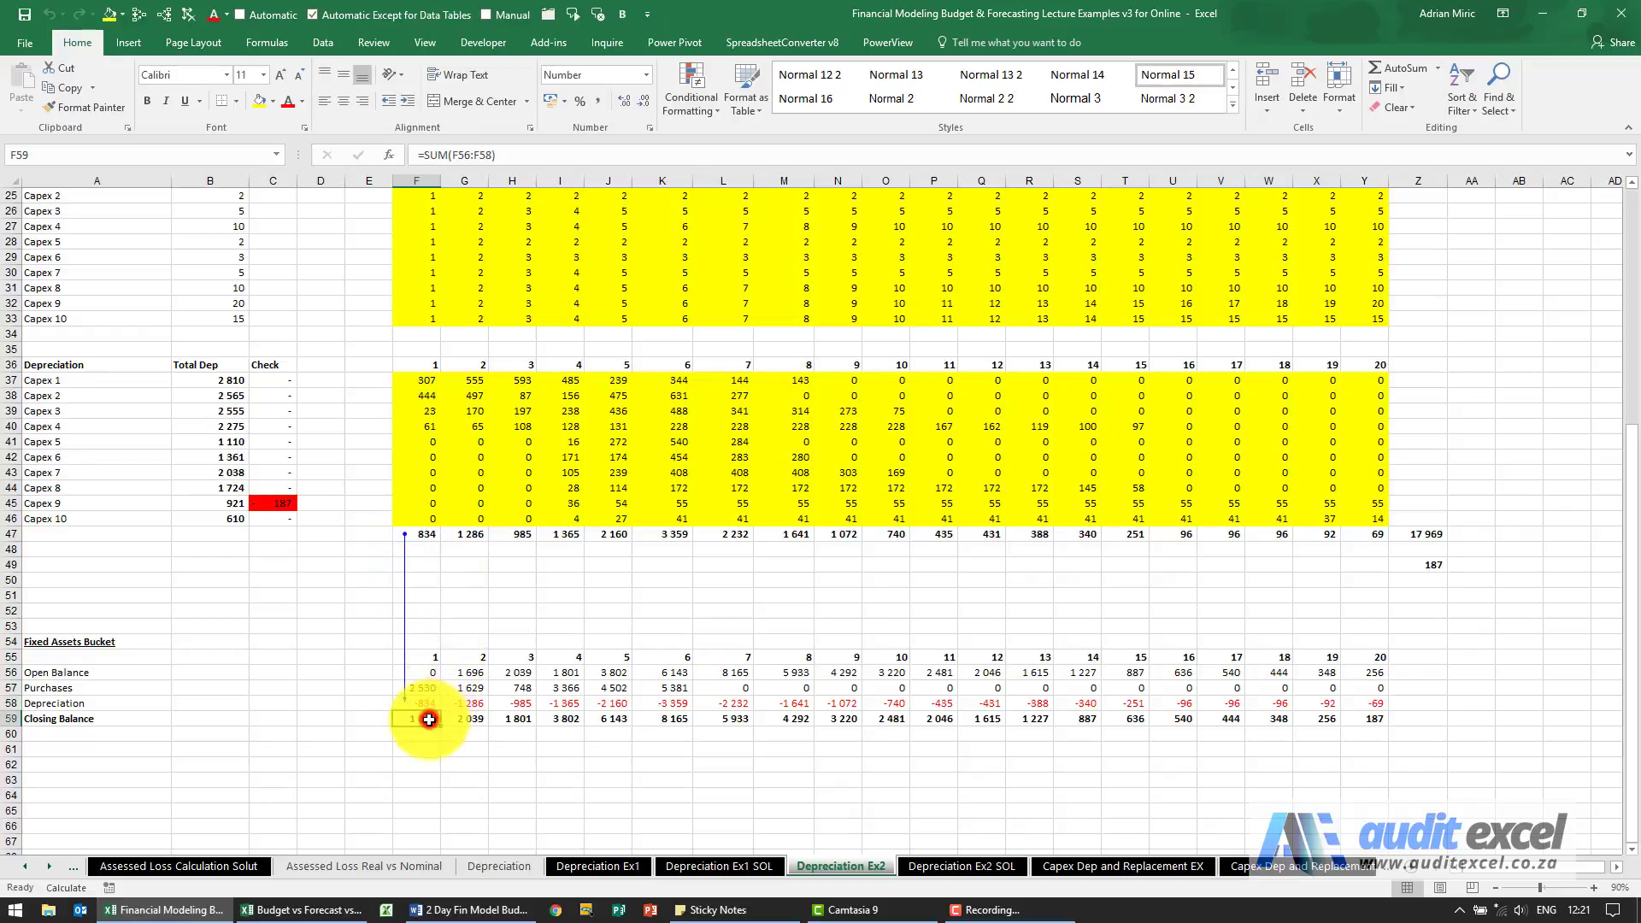
click(189, 15)
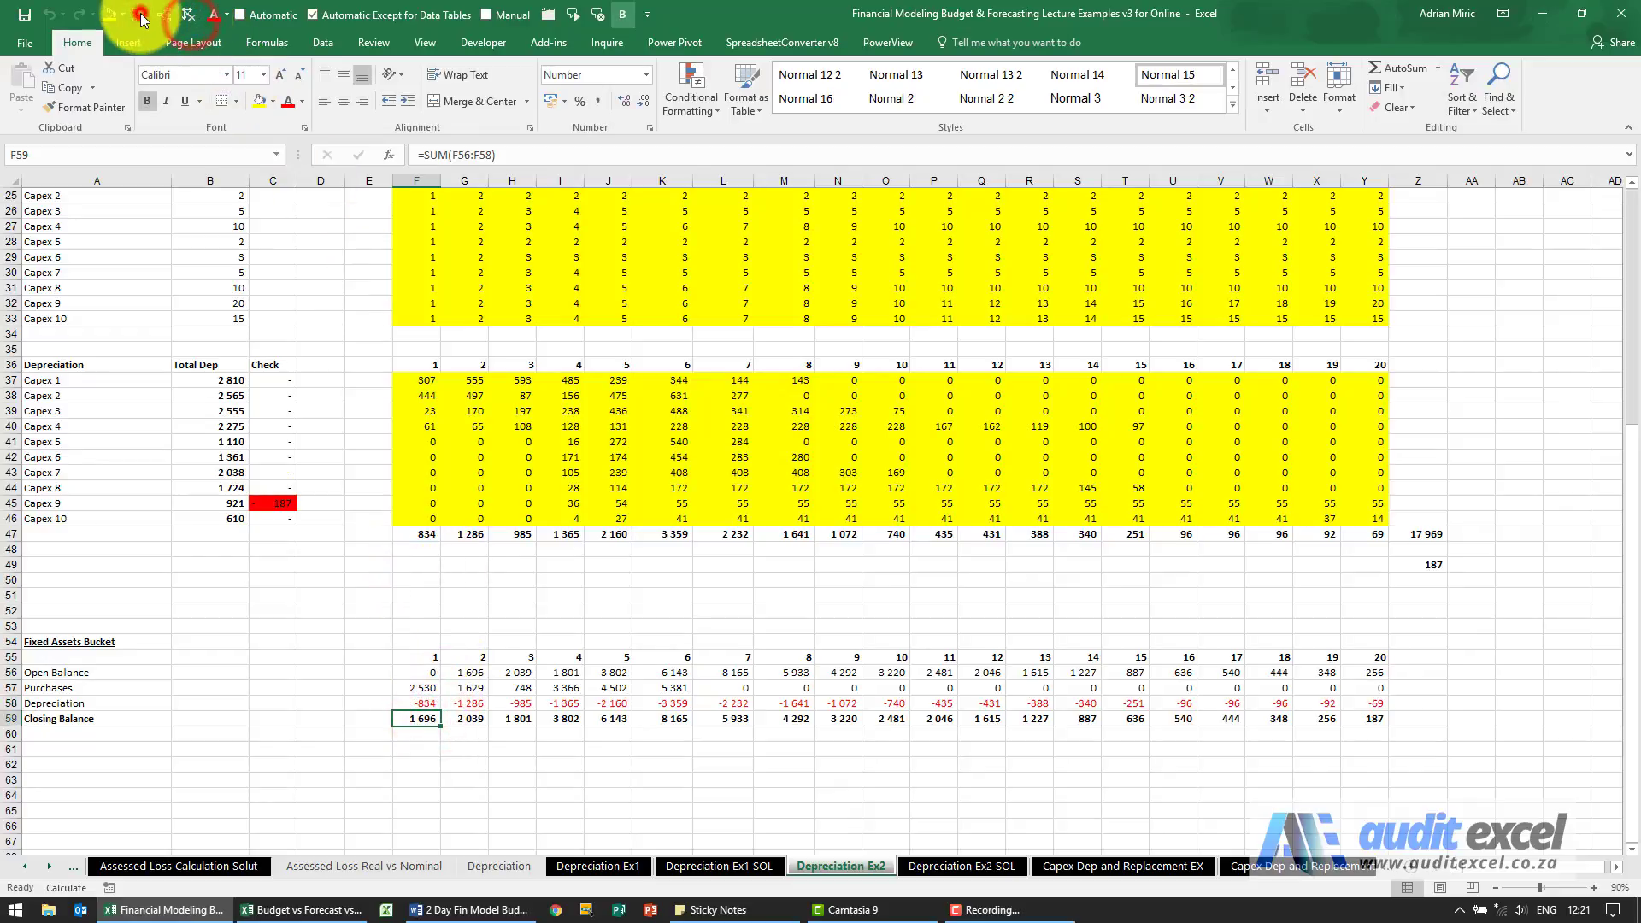
click(139, 16)
click(481, 675)
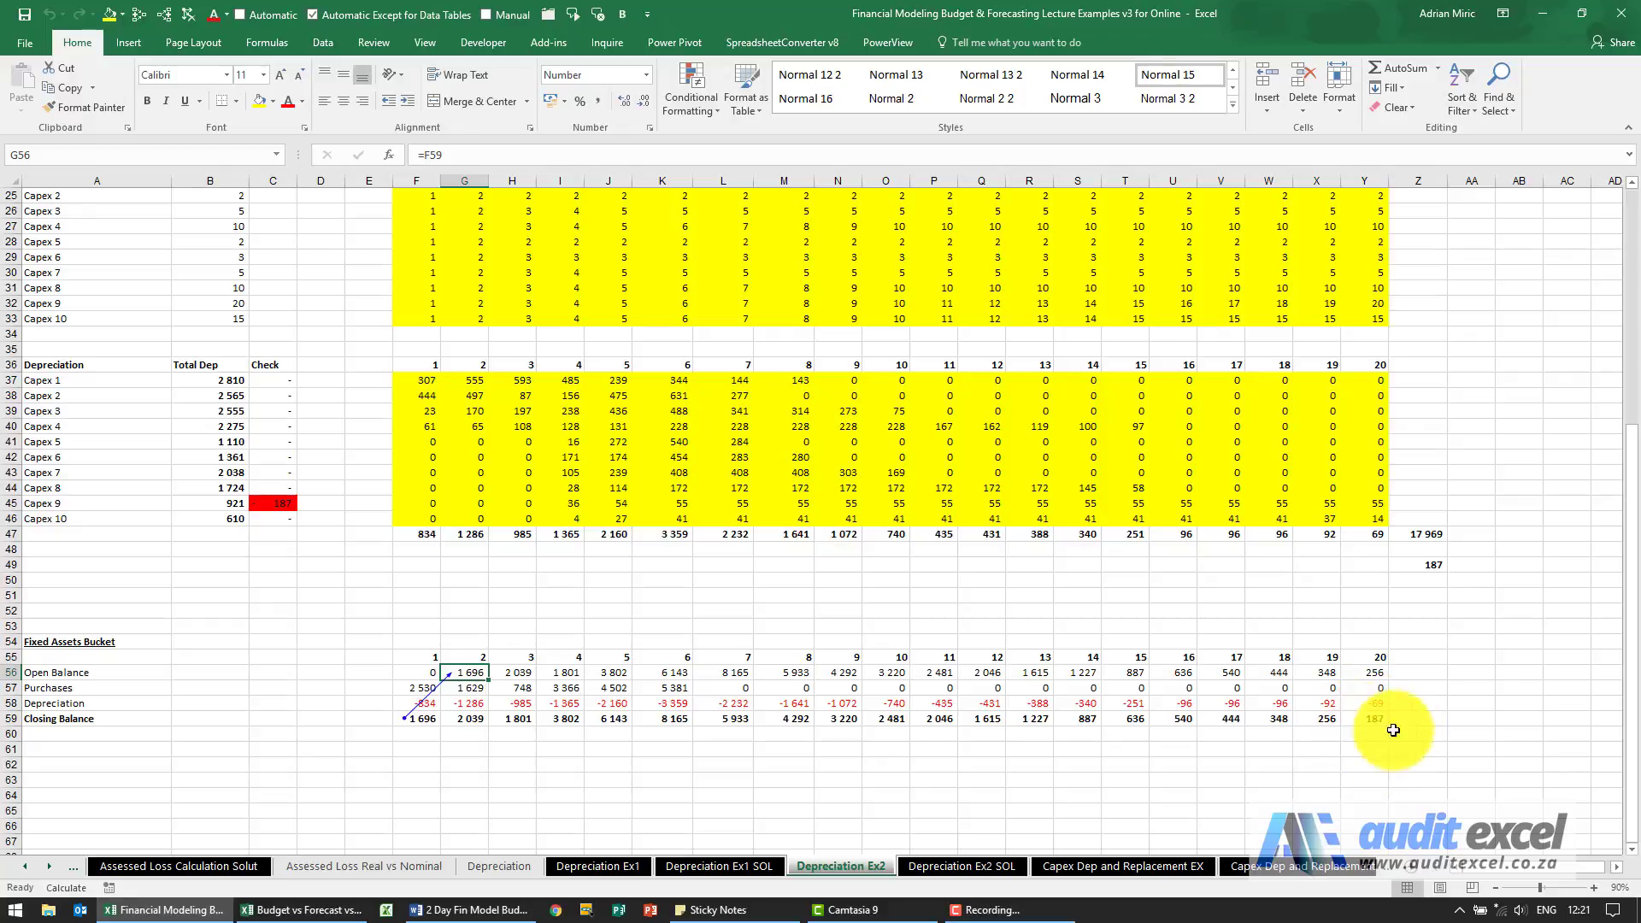
- Set Capex 9's life span in B19 to 5 and verify the Fixed Assets Bucket closes at 0
scroll(324, 470, up, 6)
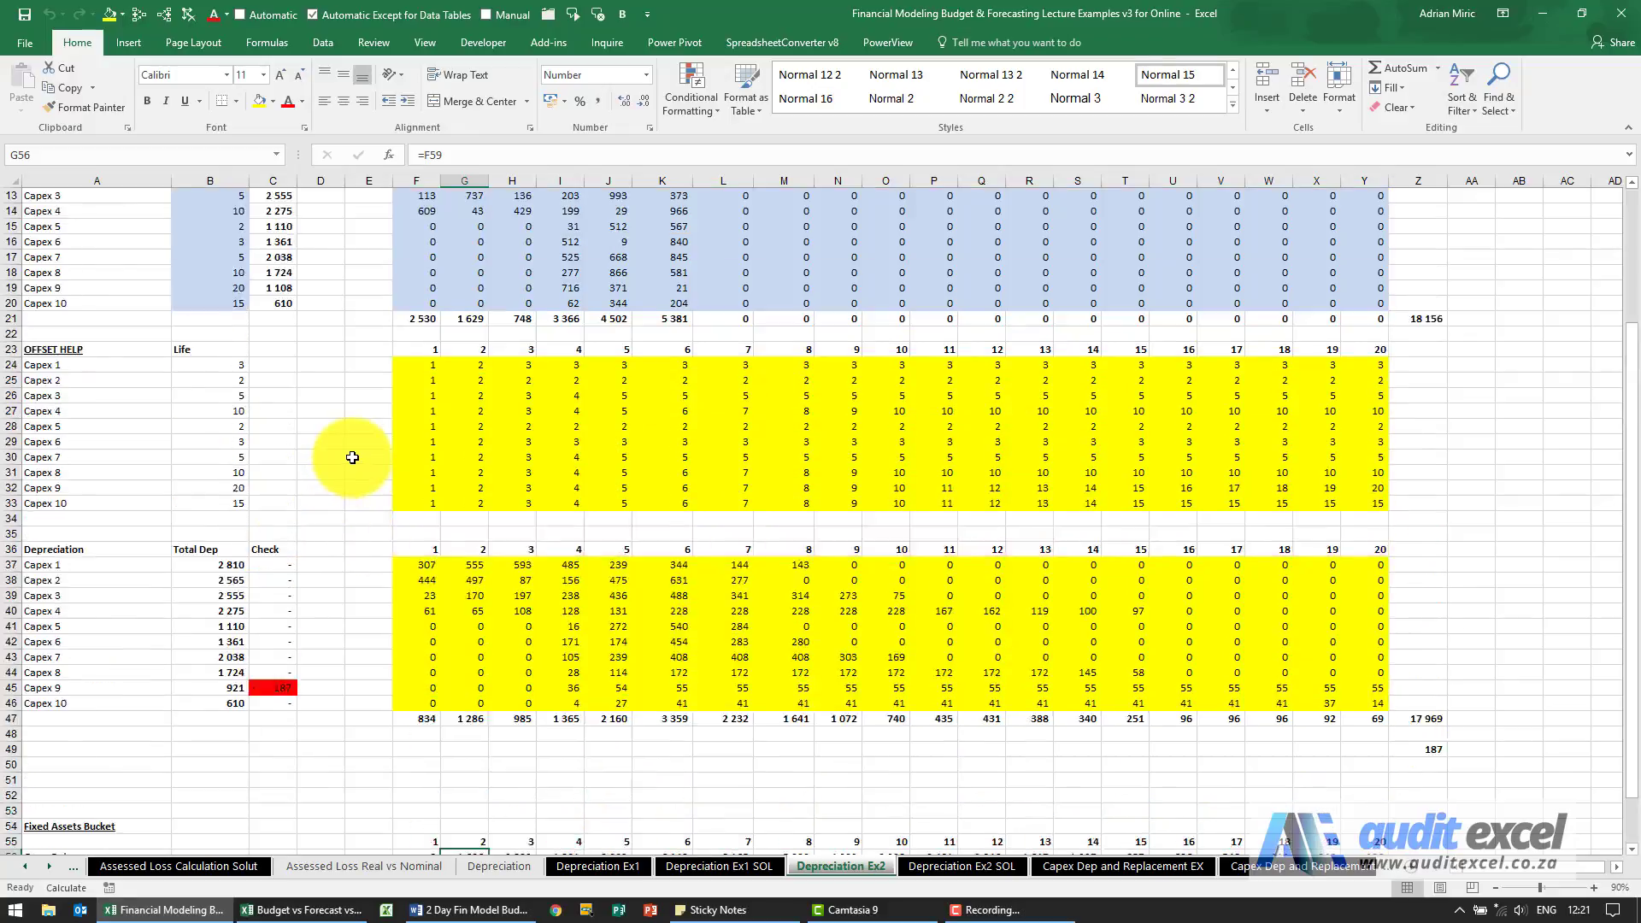
click(220, 380)
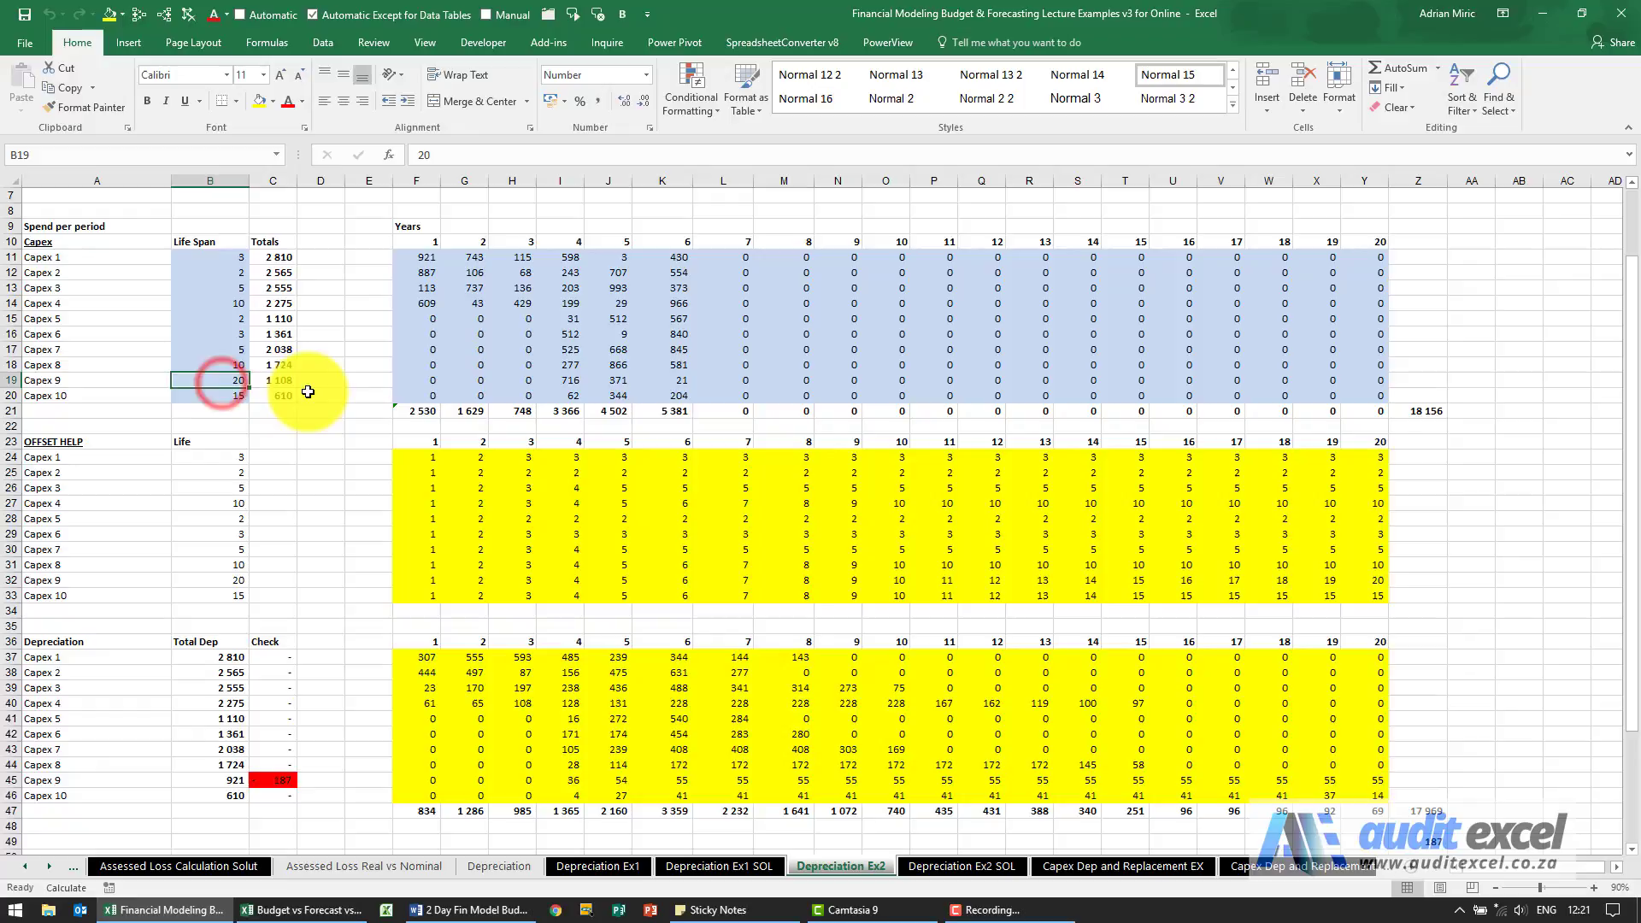
text(5)
key(Return)
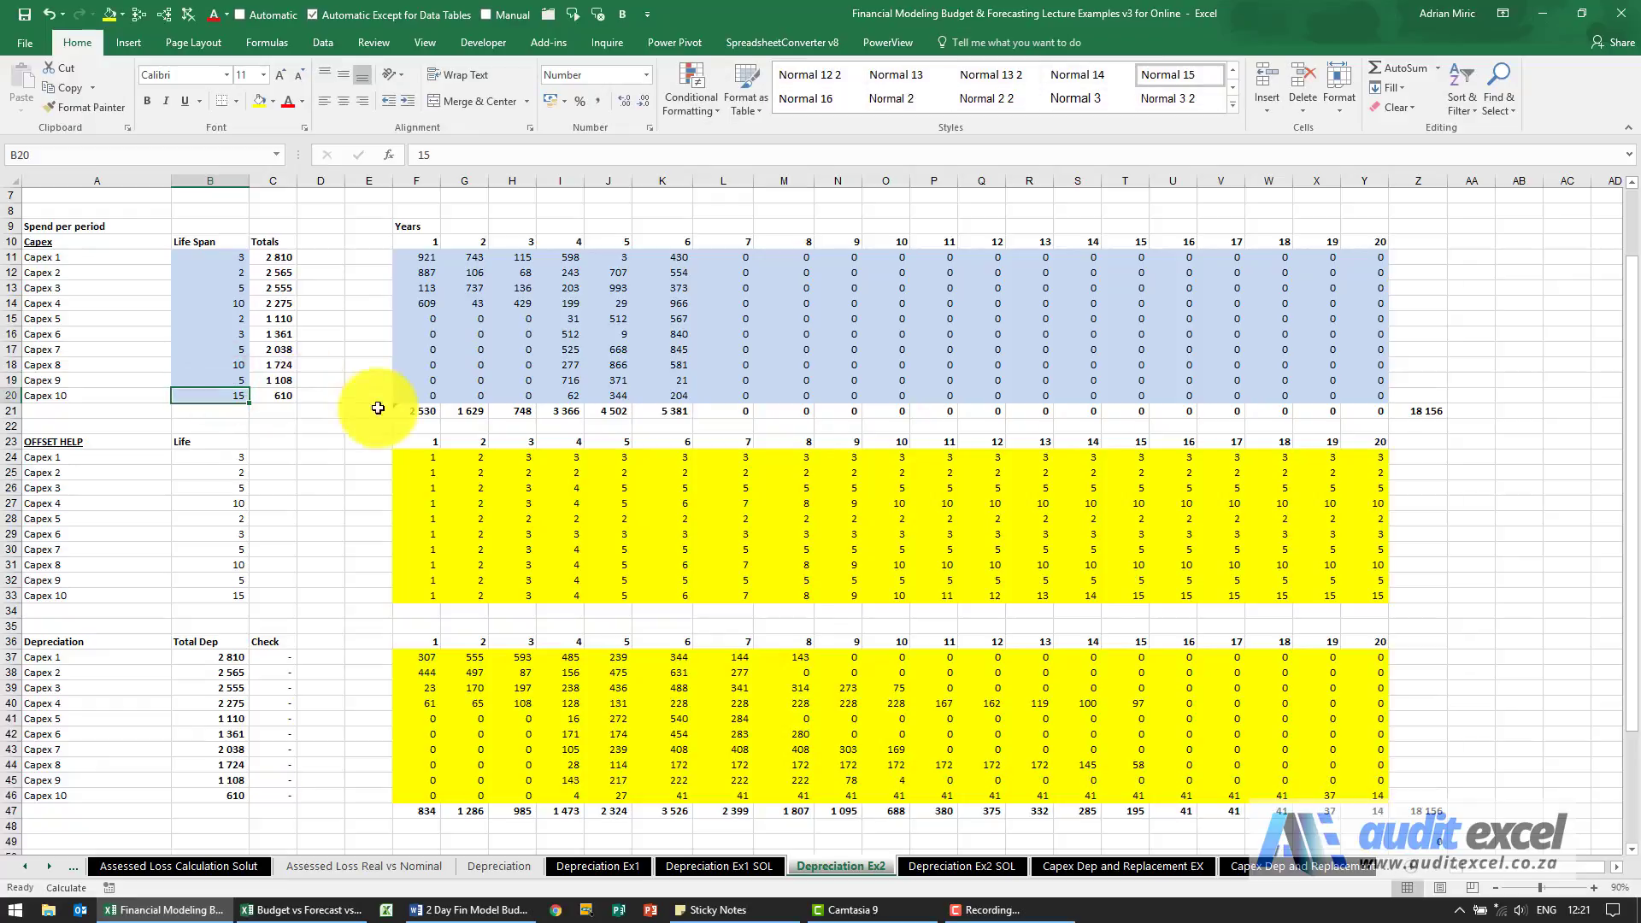
scroll(741, 400, down, 2)
scroll(741, 399, down, 4)
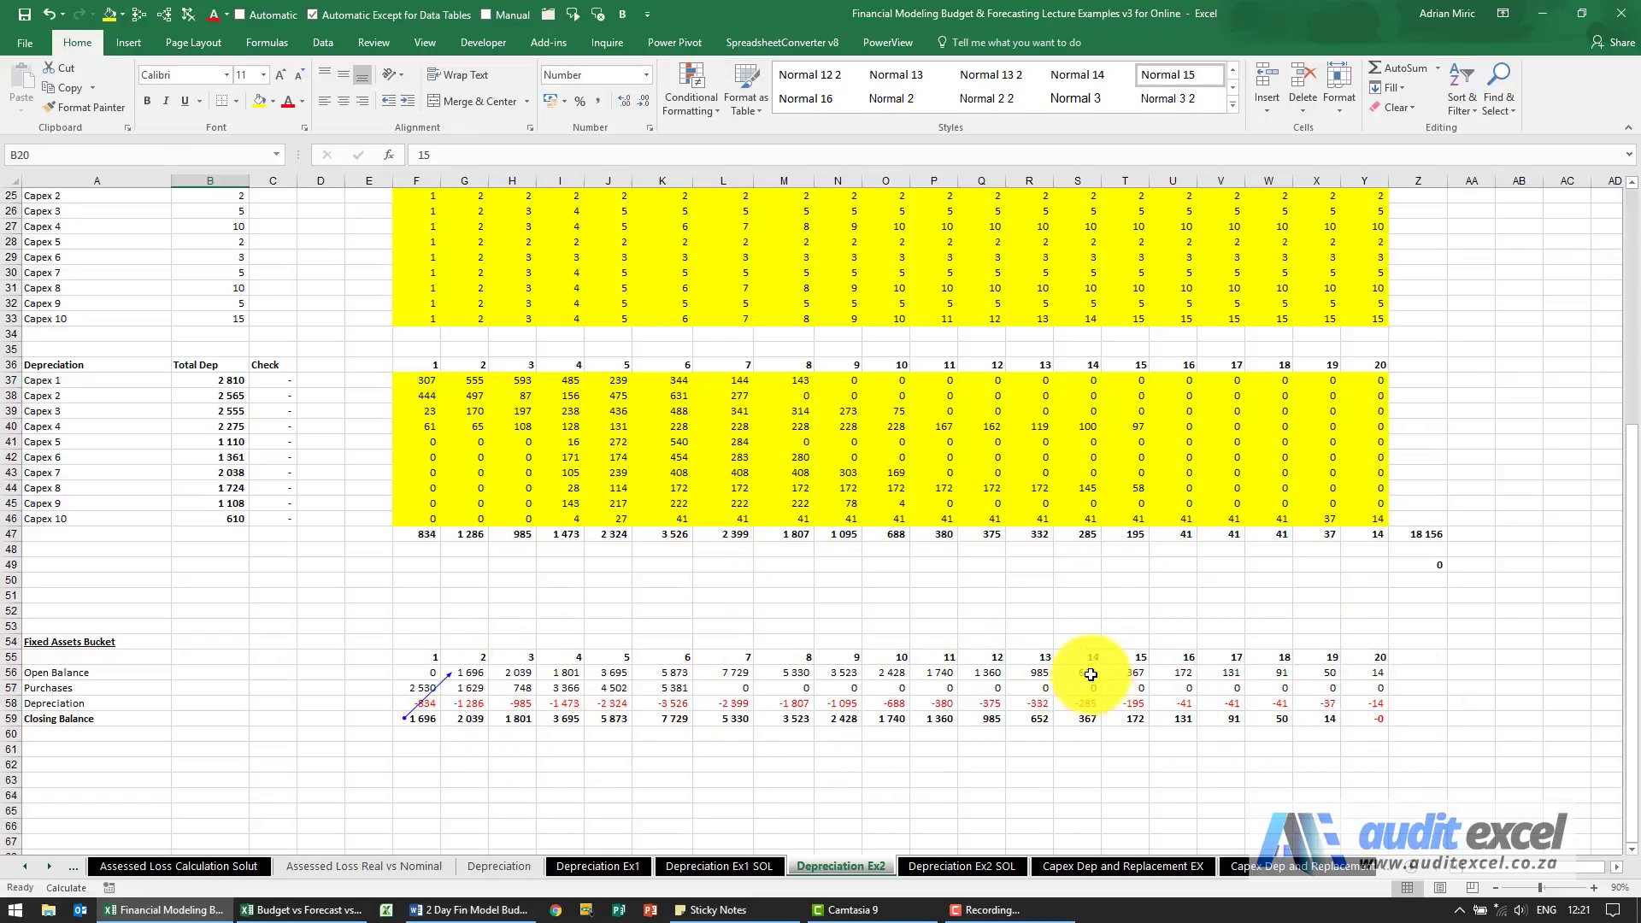
scroll(874, 661, up, 6)
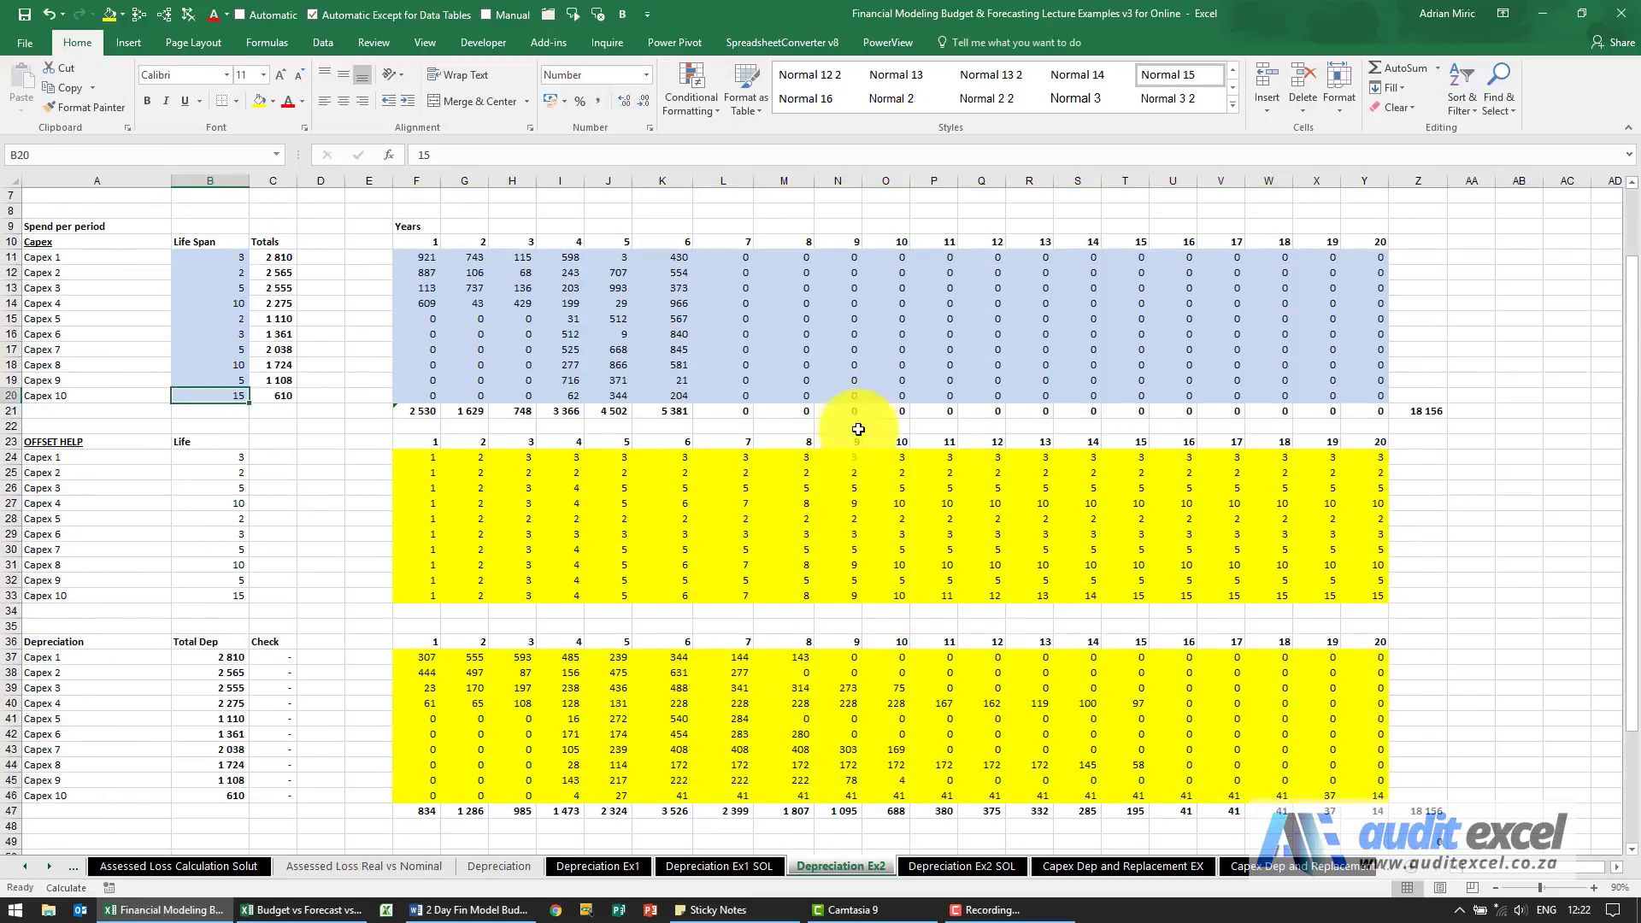